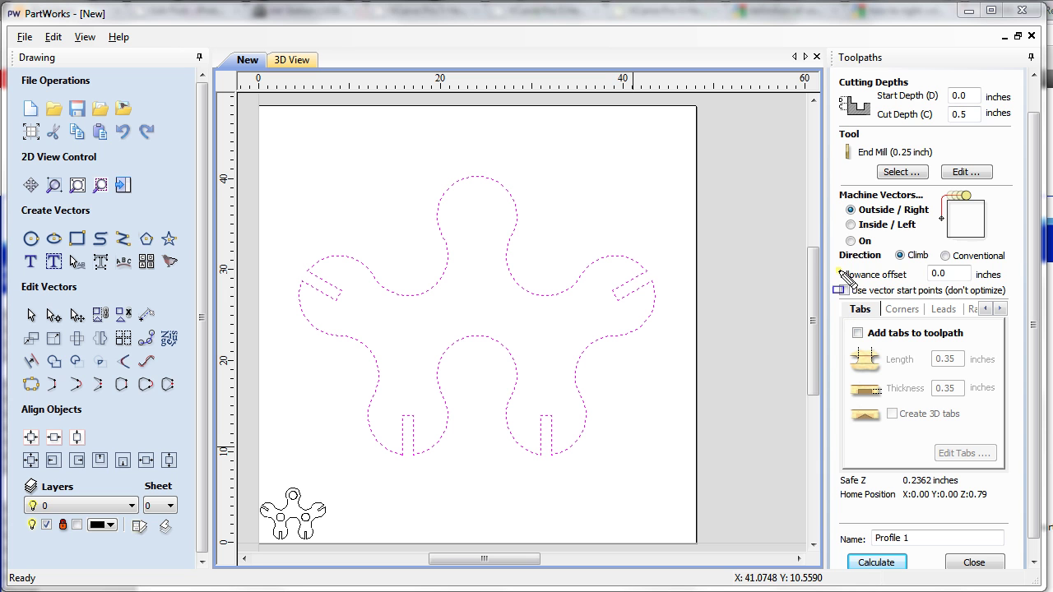
Step: Select the large flower-shaped vector on the drawing
mouse_move(843, 276)
left_mouse_down()
mouse_move(1004, 297)
mouse_move(990, 281)
left_mouse_up()
left_click(445, 276)
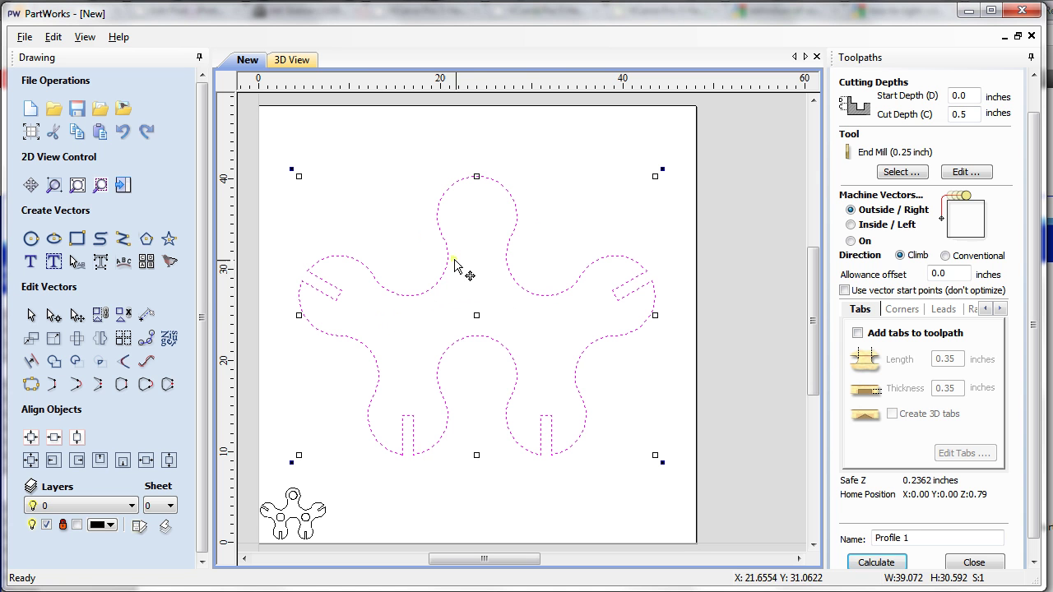
left_click(287, 495)
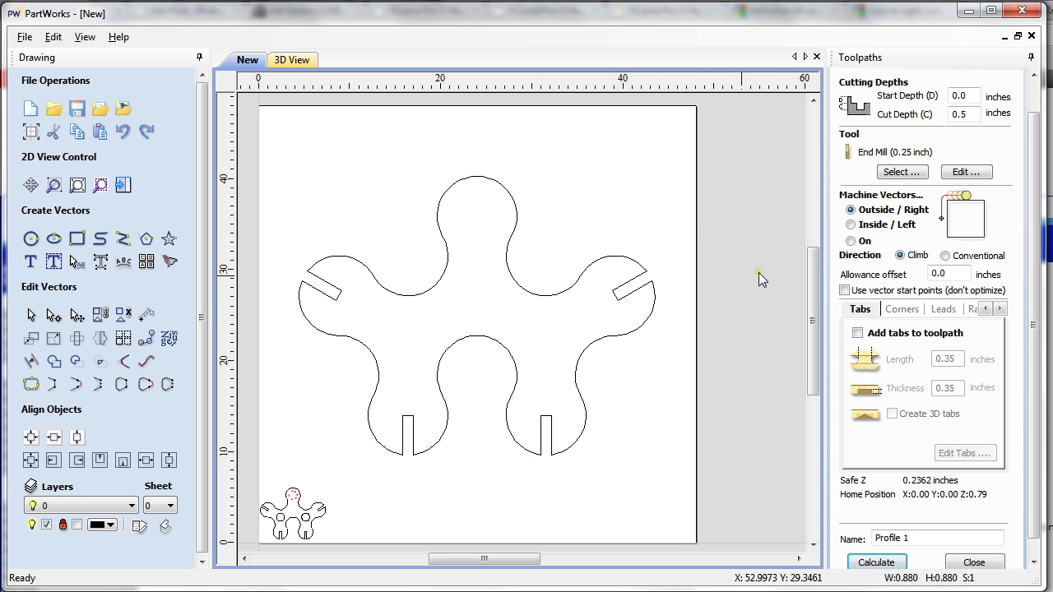
left_click(614, 269)
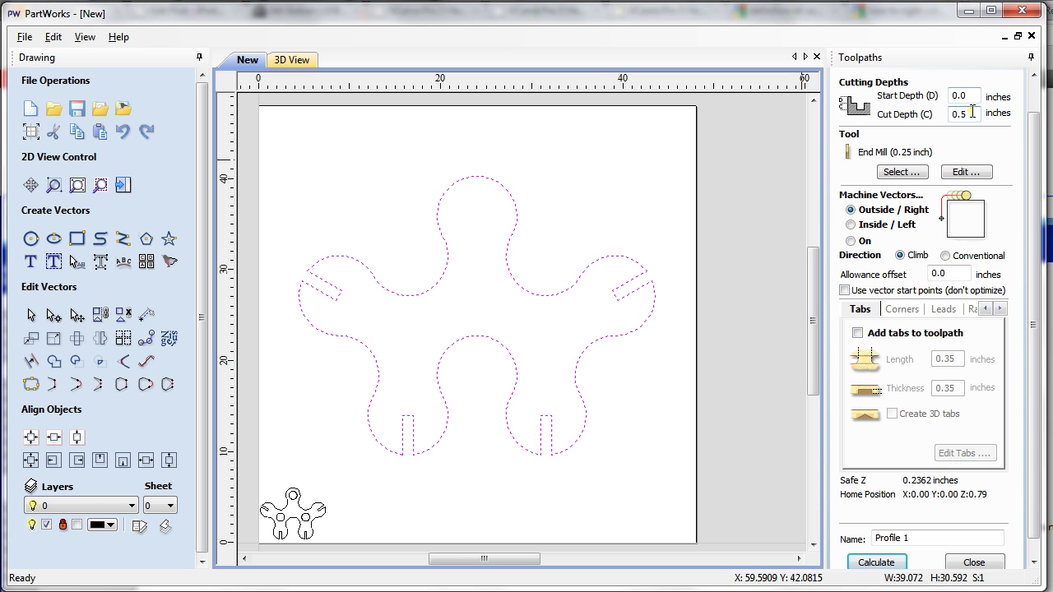
Step: Confirm Job Setup unchanged, then calculate the outside profile toolpath for the flower
left_click(32, 134)
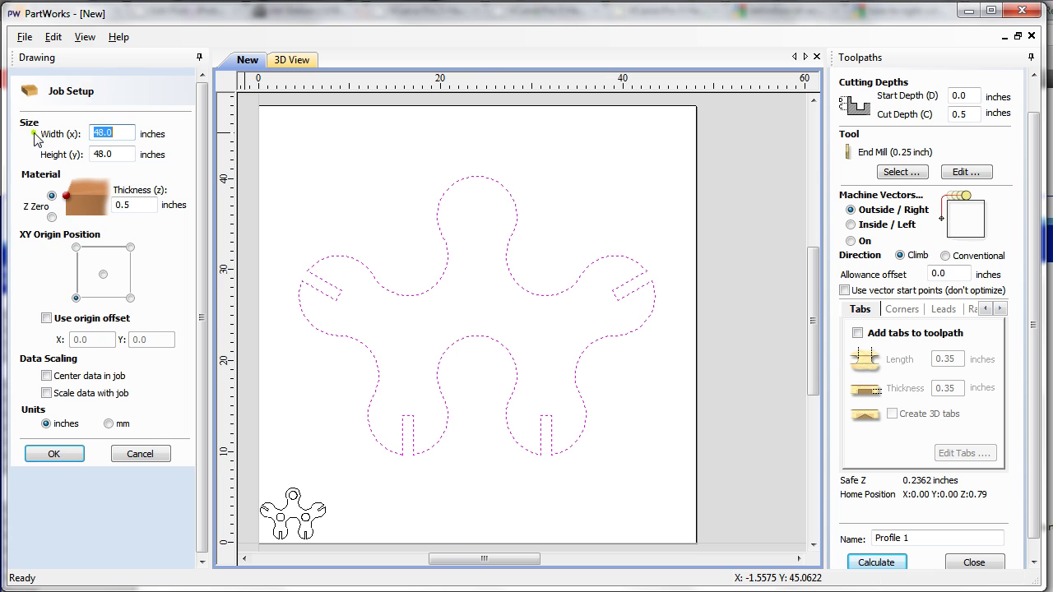
left_click(54, 454)
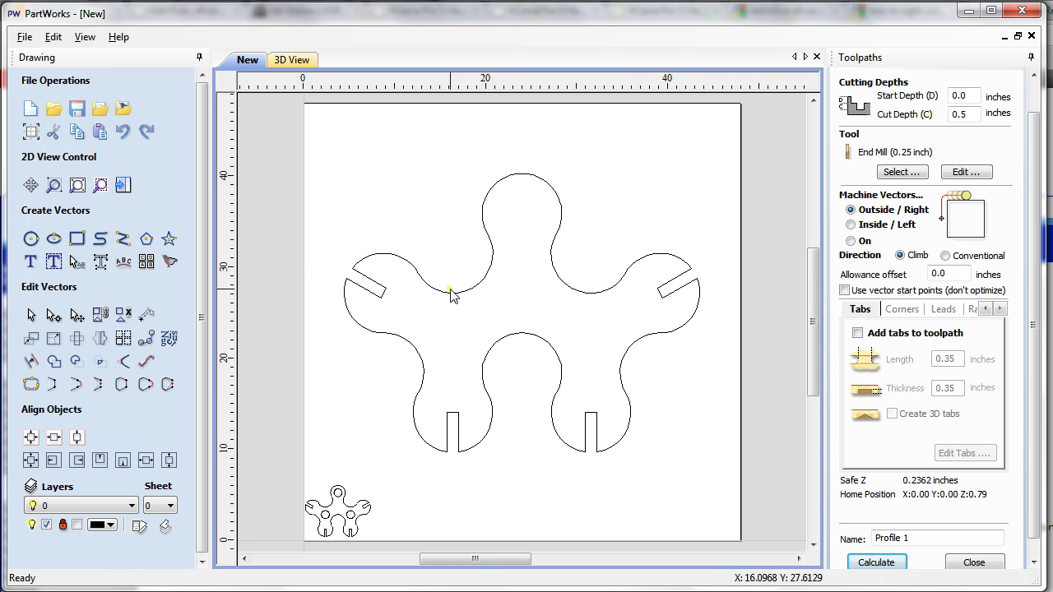
left_click(454, 295)
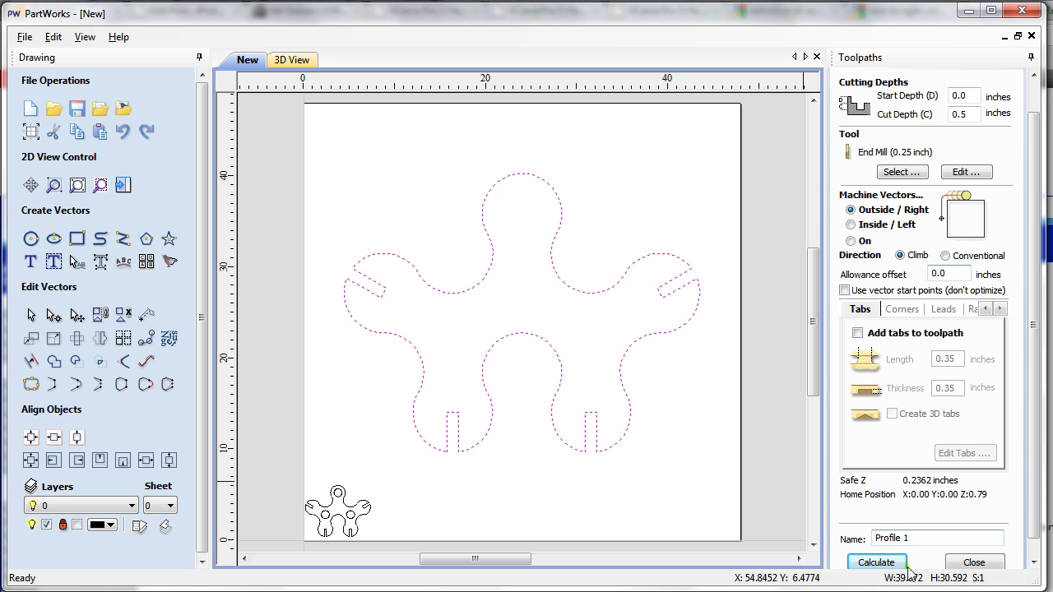
left_click(876, 563)
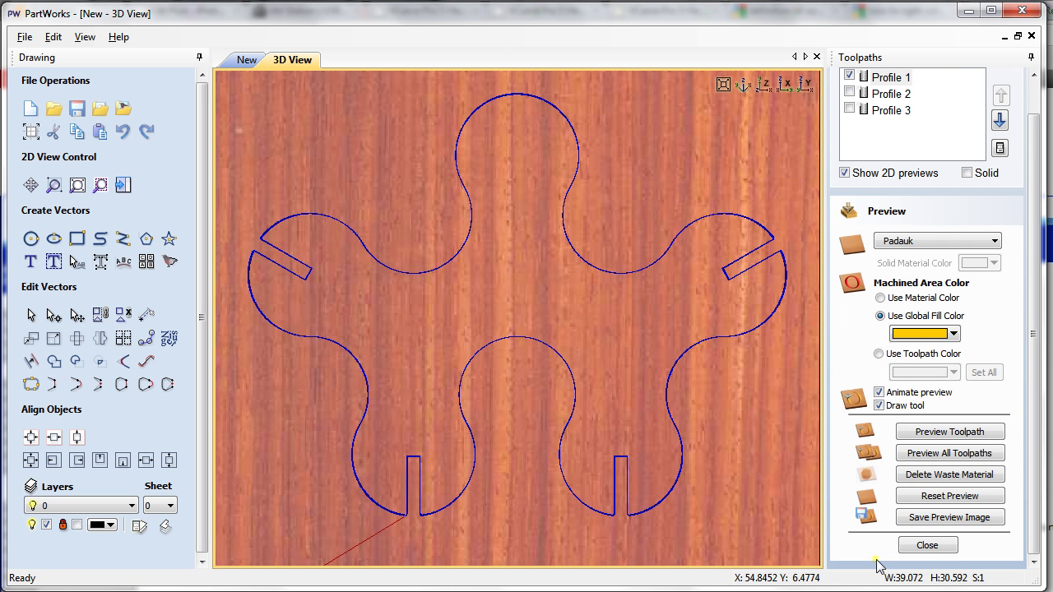
Step: Simulate Profile 1 on the Padauk board, then tilt and zoom the 3D view
left_click(891, 77)
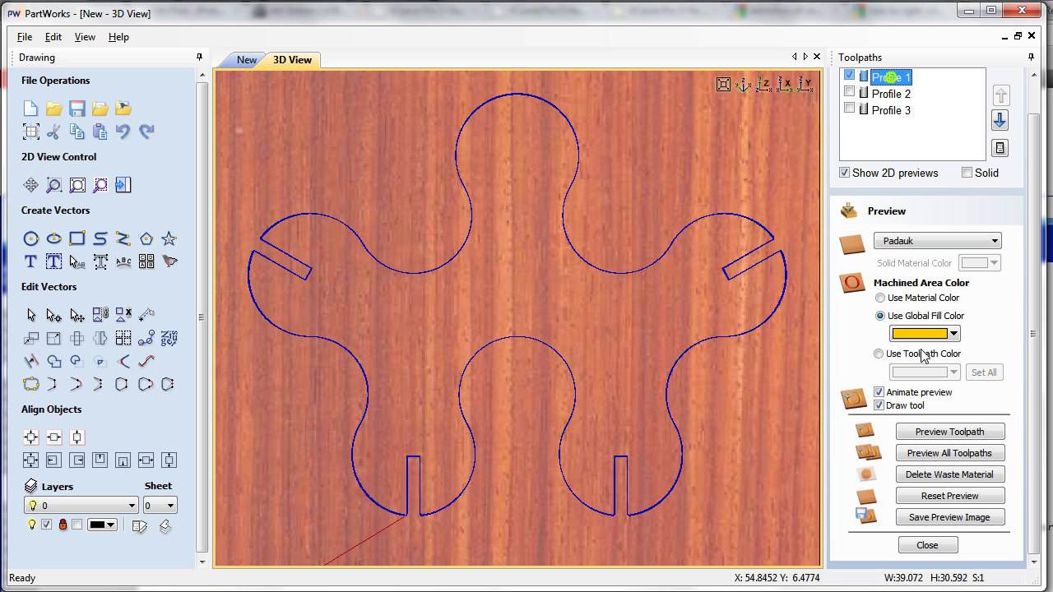
left_click(934, 434)
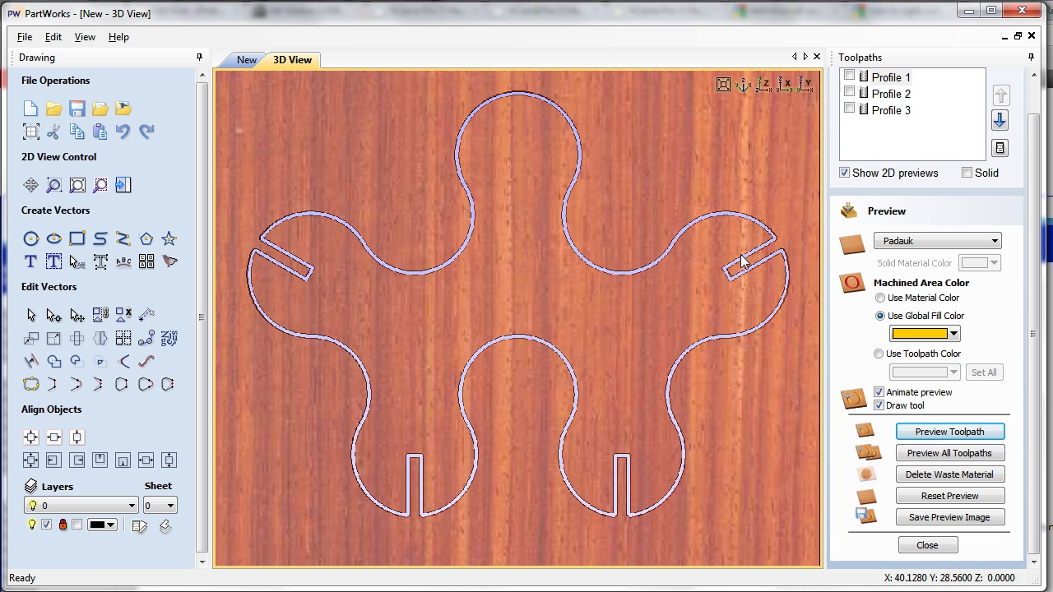
left_click_drag(435, 363, 269, 88)
scroll(247, 261, "up", 4)
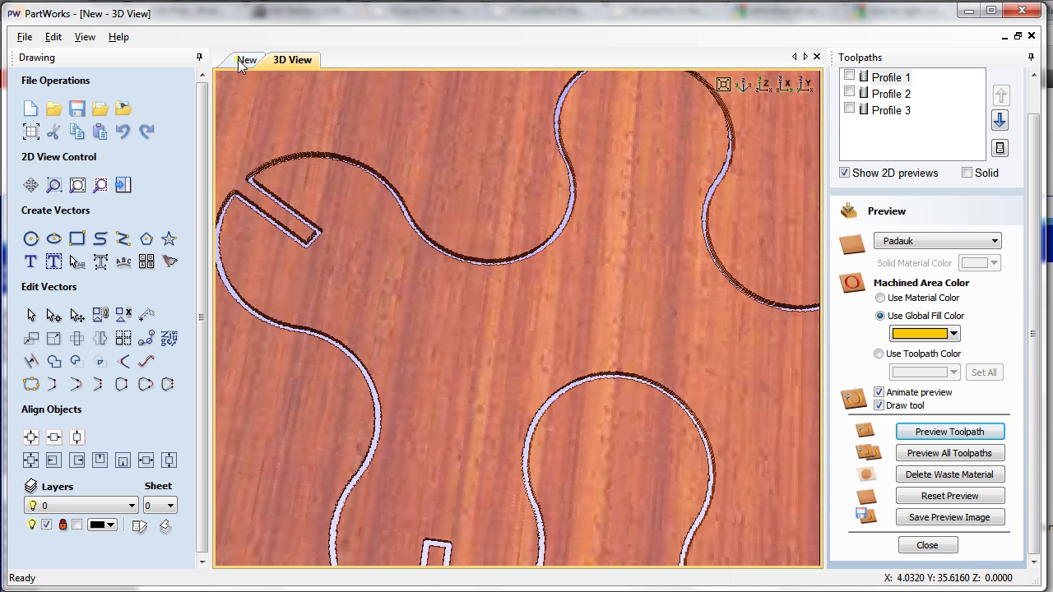
Step: Review Profile 1's settings, then set Profile 2's allowance offset to 0.5 inch and recalculate
left_click(245, 61)
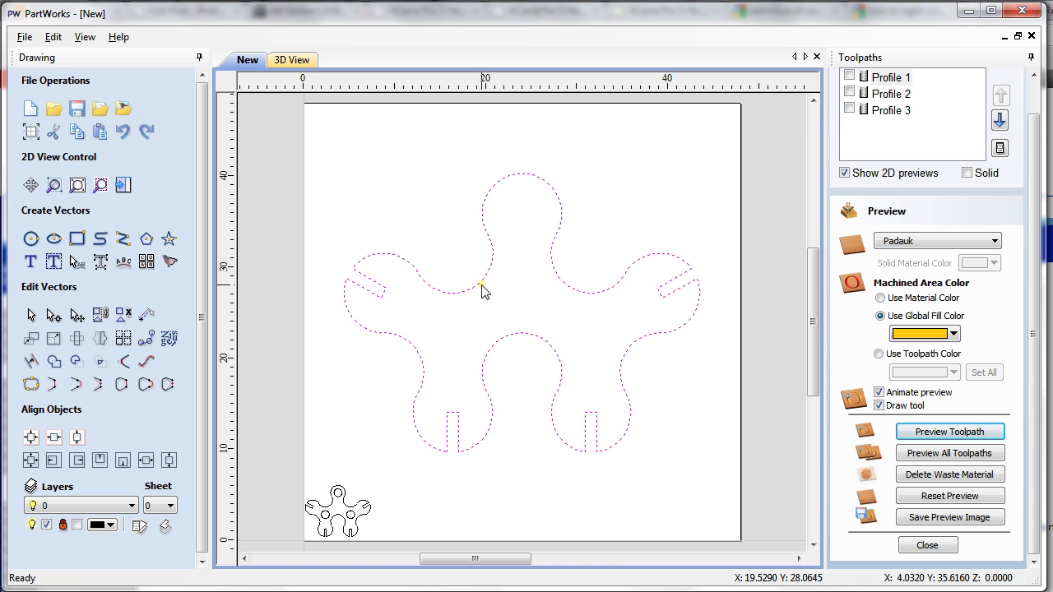
double_click(877, 77)
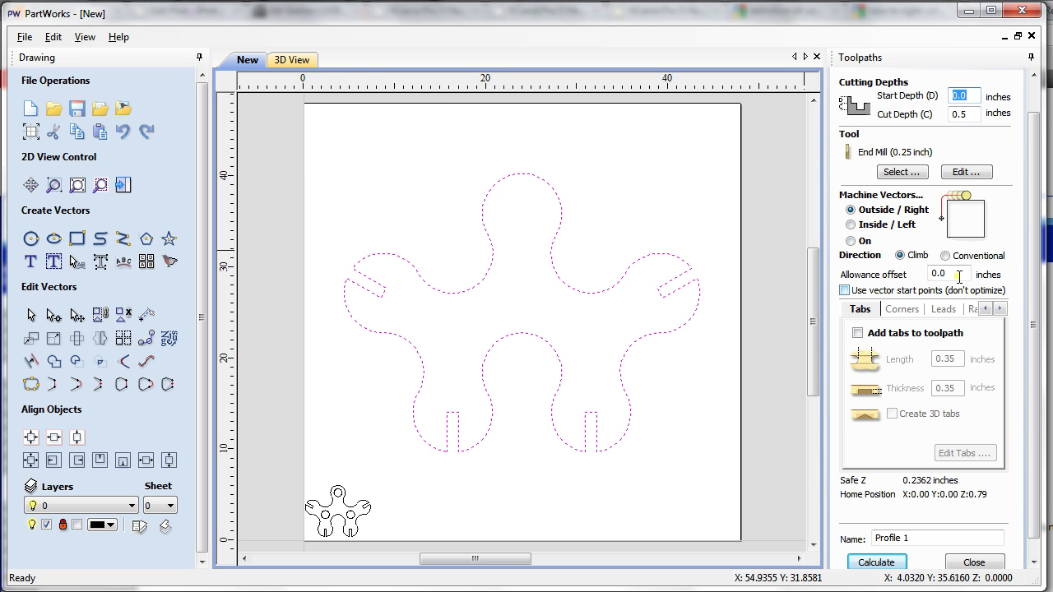
left_click(969, 564)
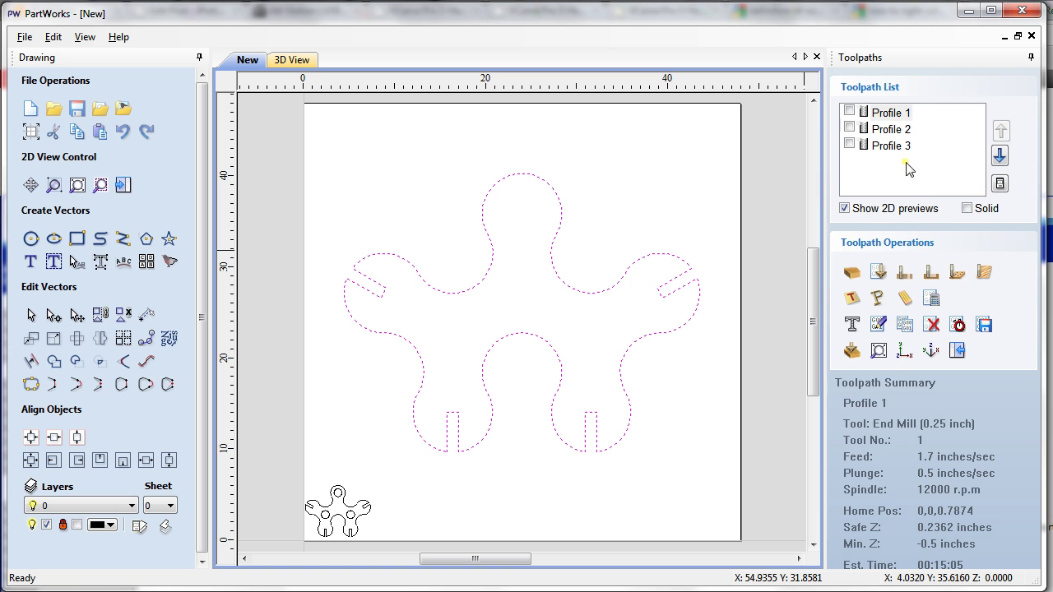
double_click(893, 130)
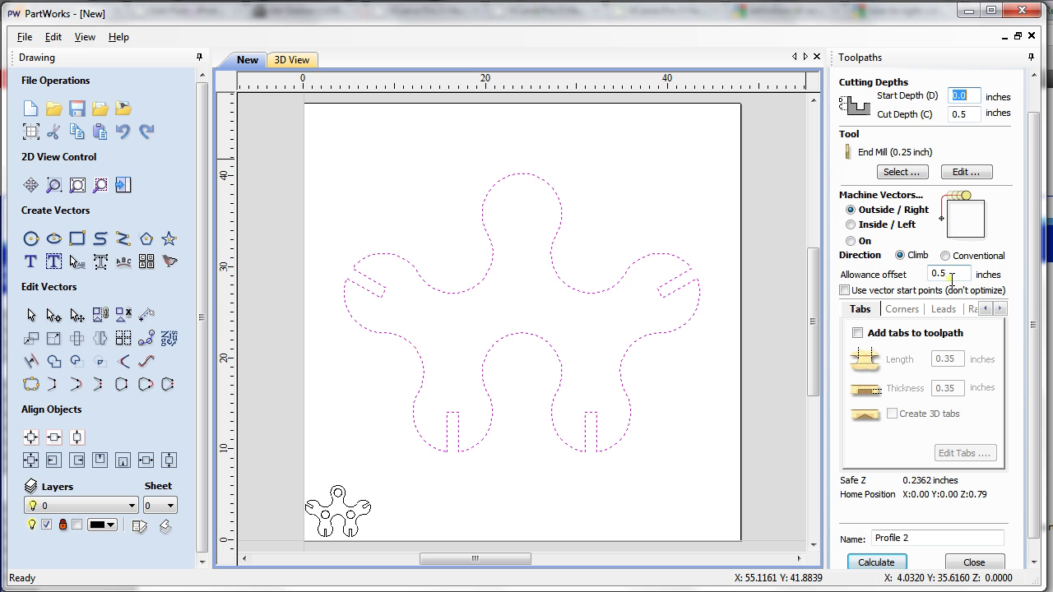
left_click(893, 559)
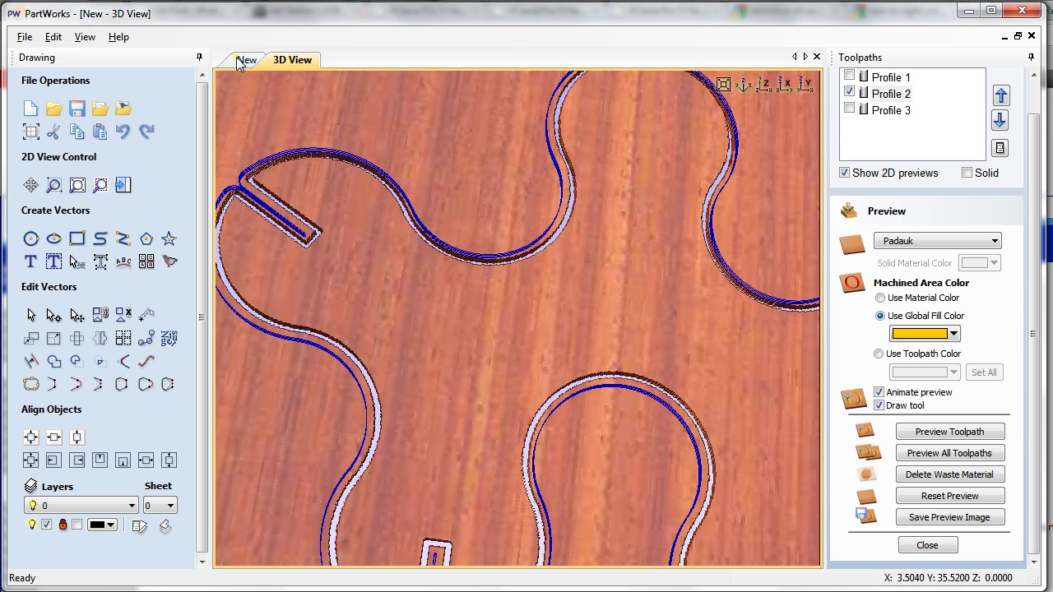
Step: Reset the 3D preview and zoom in on the 2D drawing
left_click(916, 500)
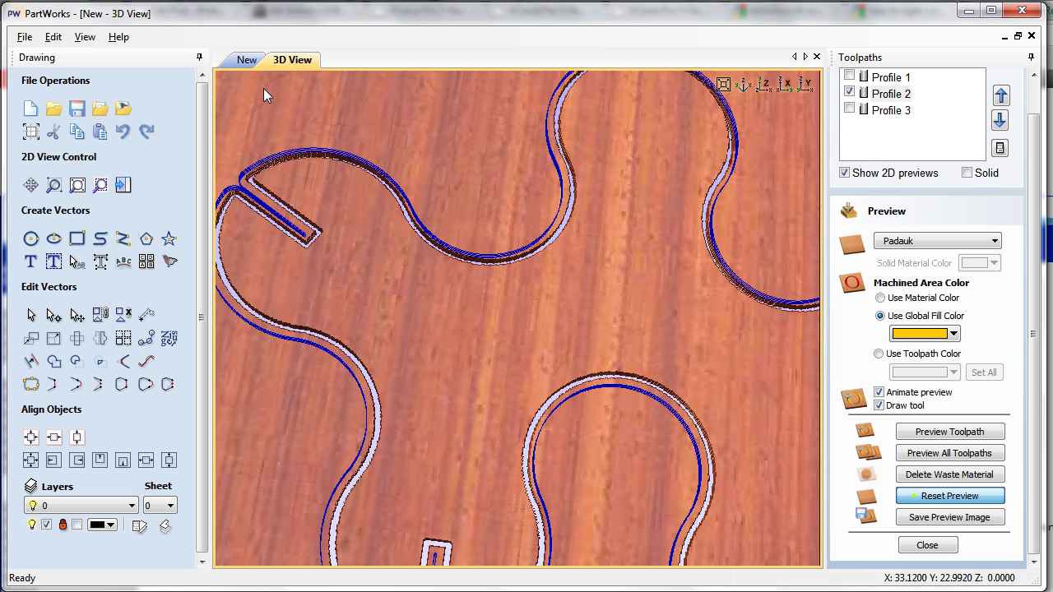
left_click(245, 64)
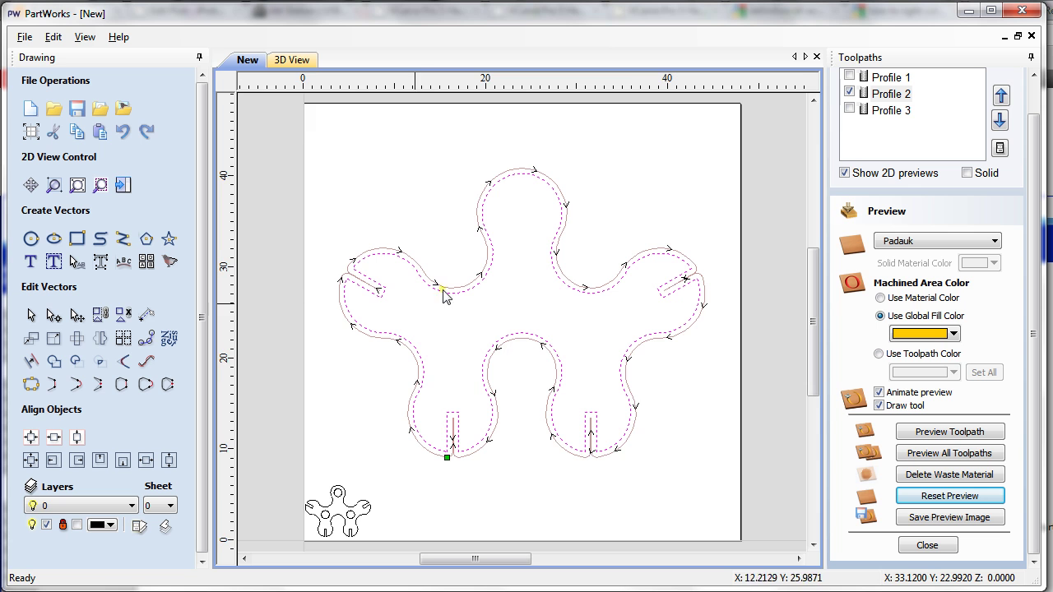
scroll(362, 268, "up", 2)
scroll(356, 264, "up", 1)
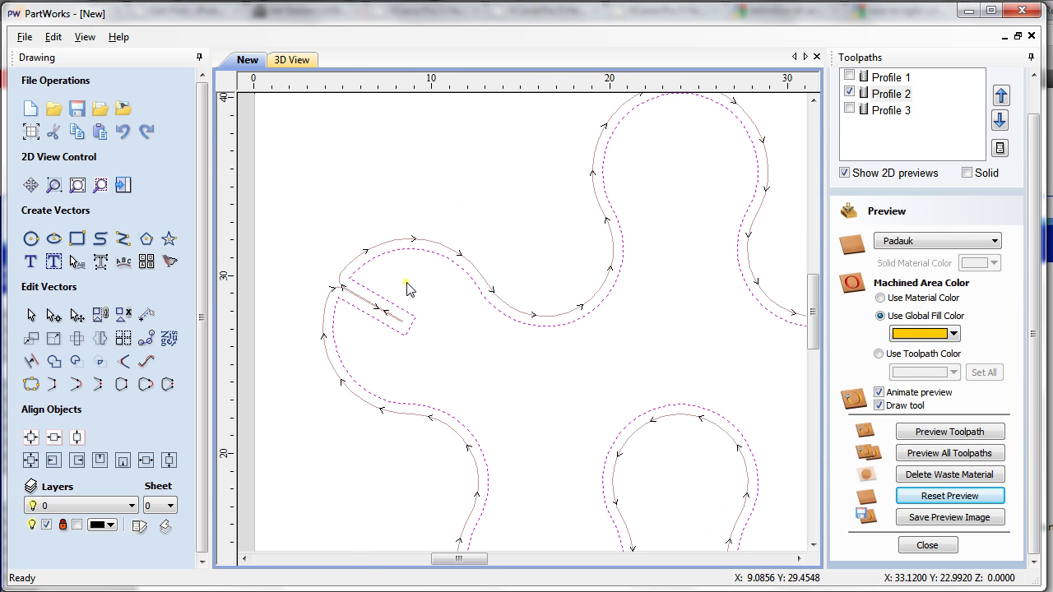
Step: Toggle Profile 1 and Profile 2 toolpaths on and off to compare their offsets
left_click(849, 77)
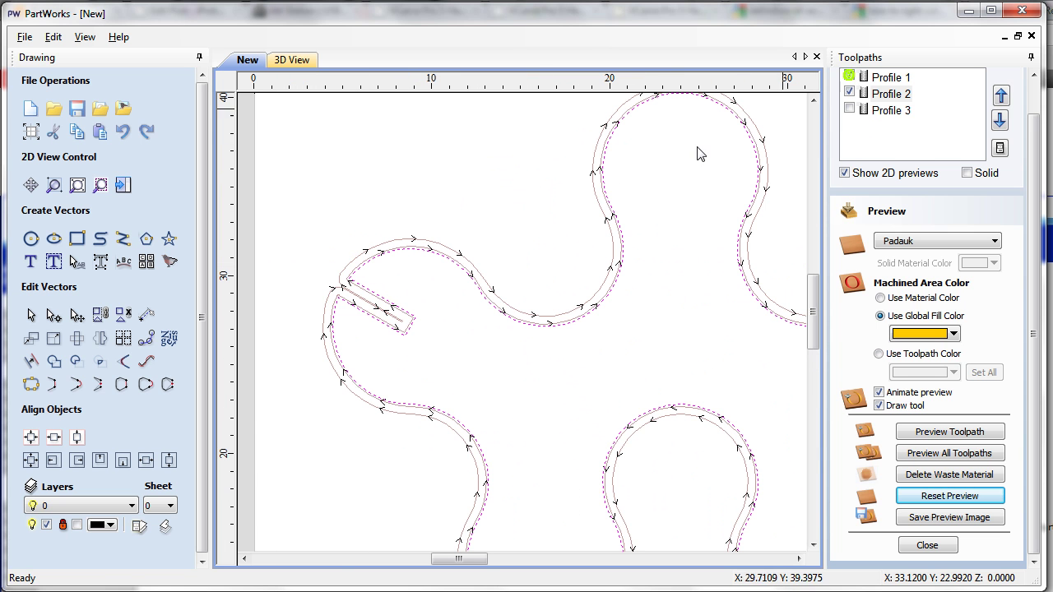
scroll(423, 275, "up", 1)
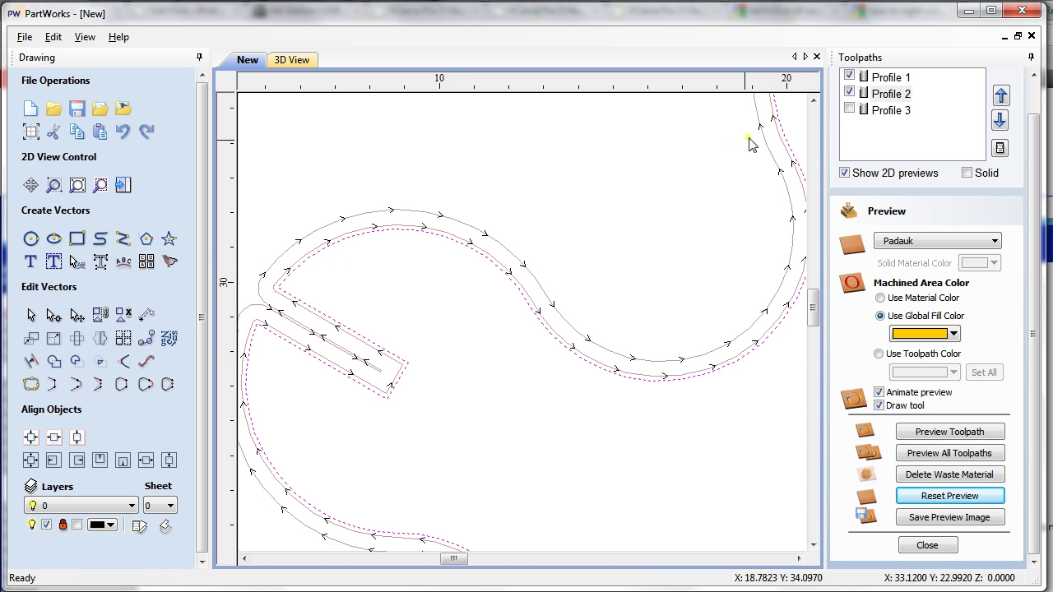
left_click(850, 78)
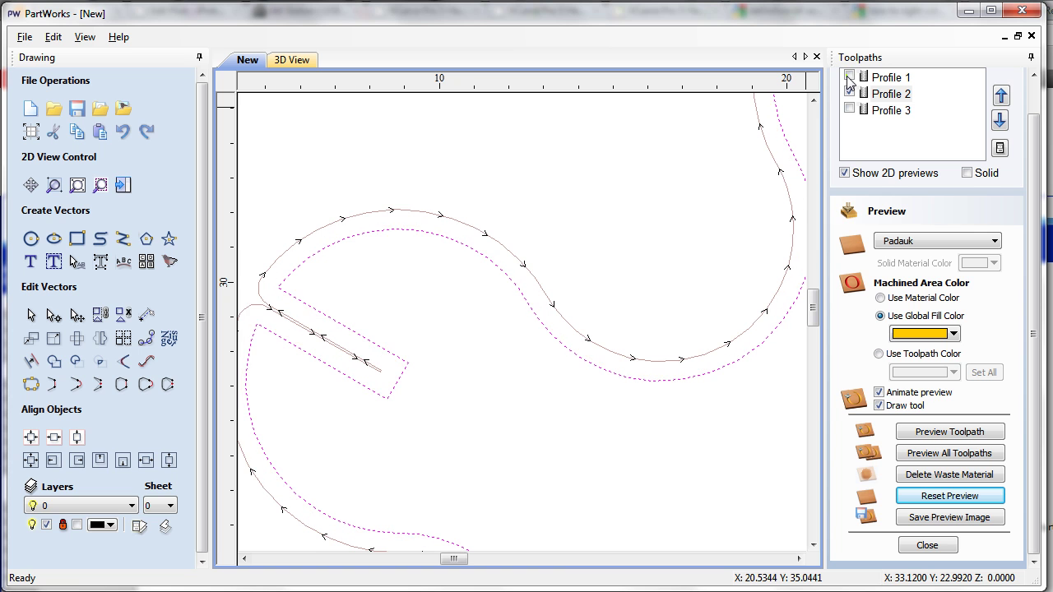
left_click(850, 77)
left_click(850, 93)
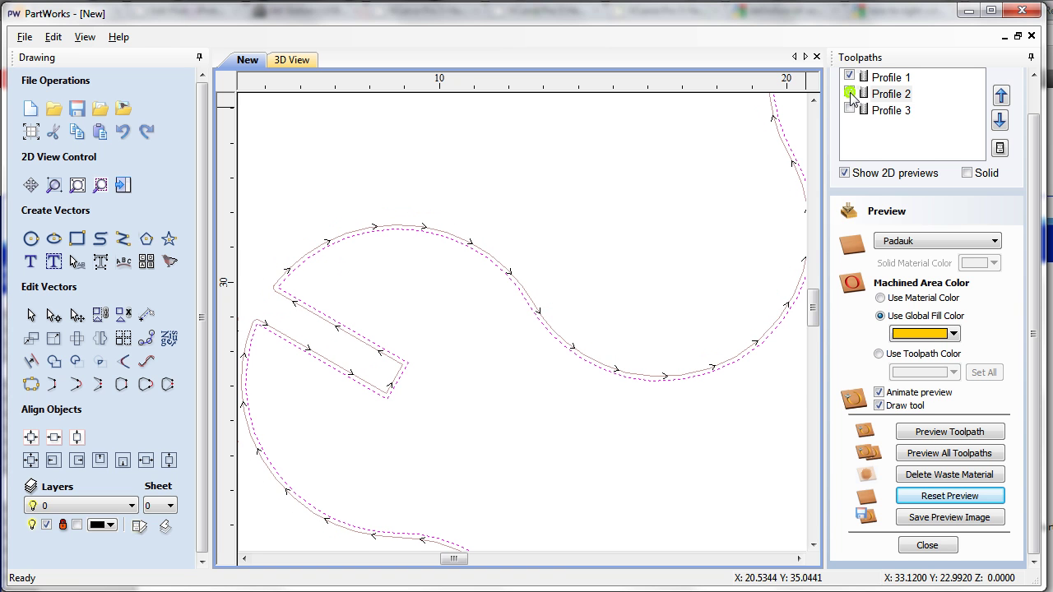
left_click(850, 94)
left_click(850, 94)
left_click(849, 94)
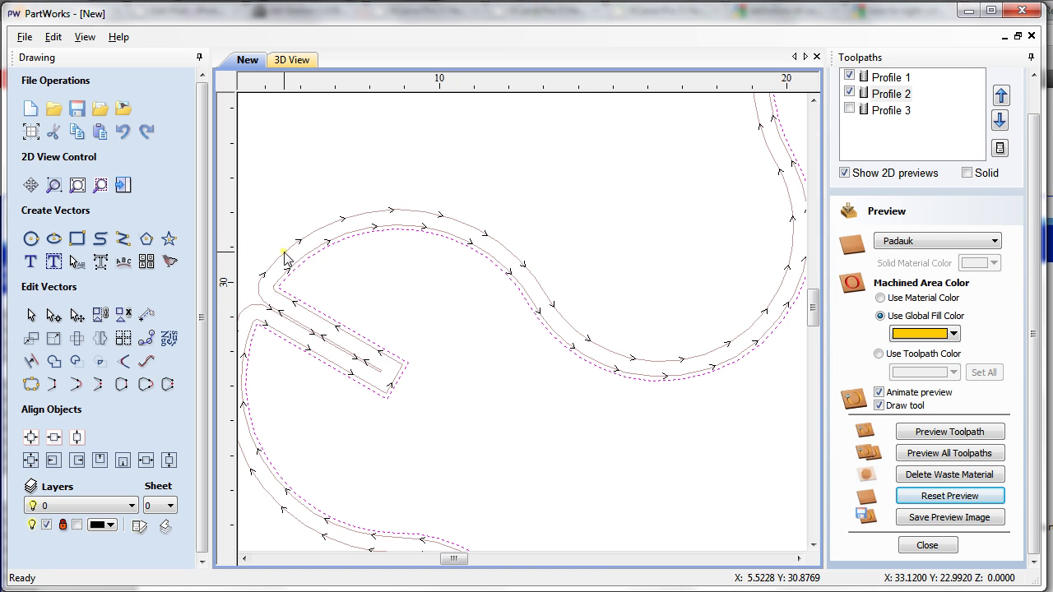
Step: Review Profile 3's settings, toggle its toolpath on and off, and hide Profile 2's toolpath
double_click(880, 114)
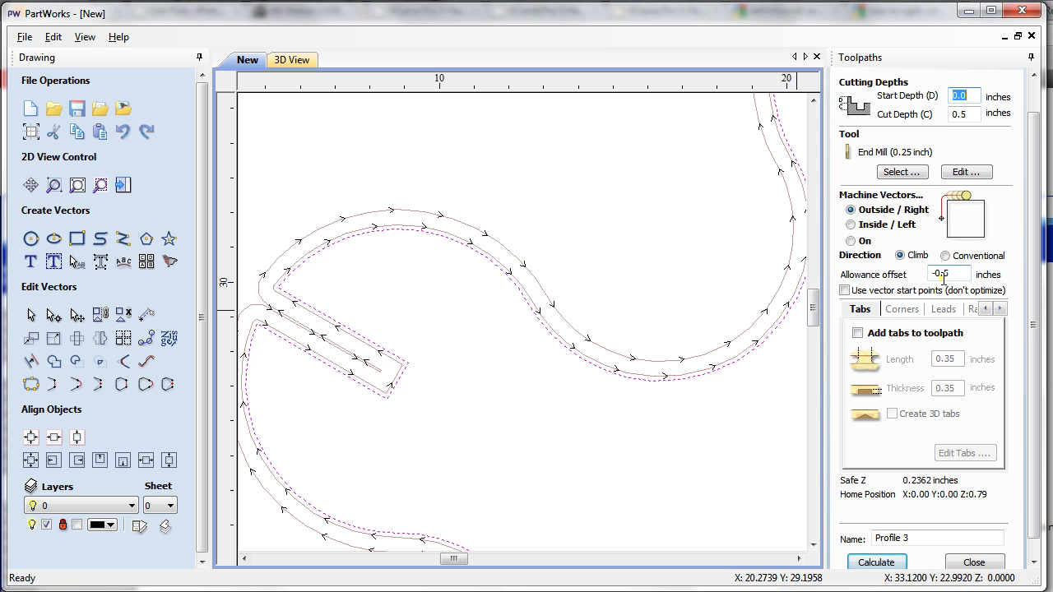
left_click(974, 562)
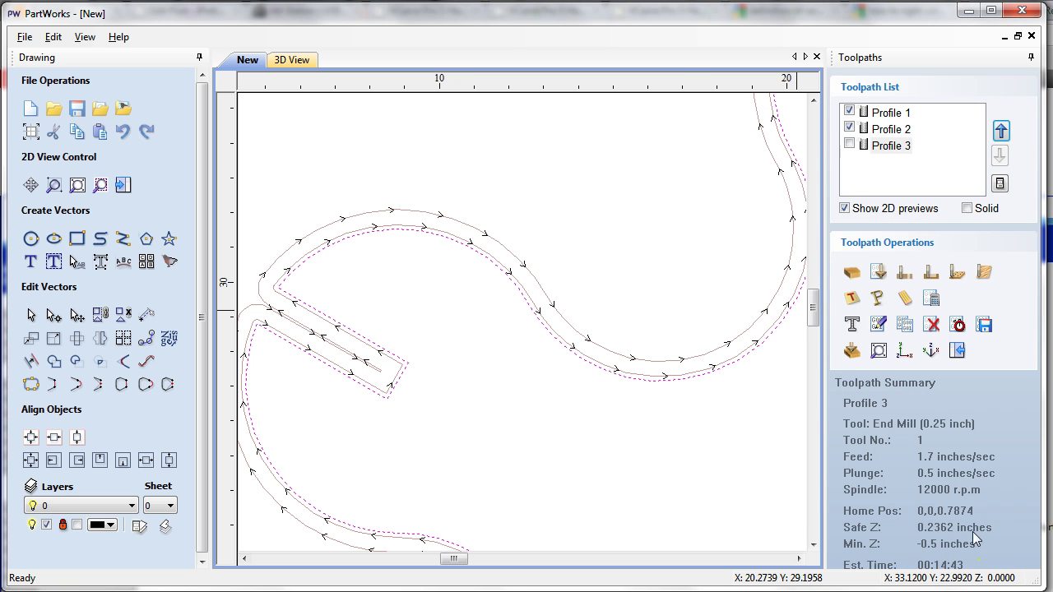
left_click(850, 146)
left_click(850, 146)
left_click(850, 146)
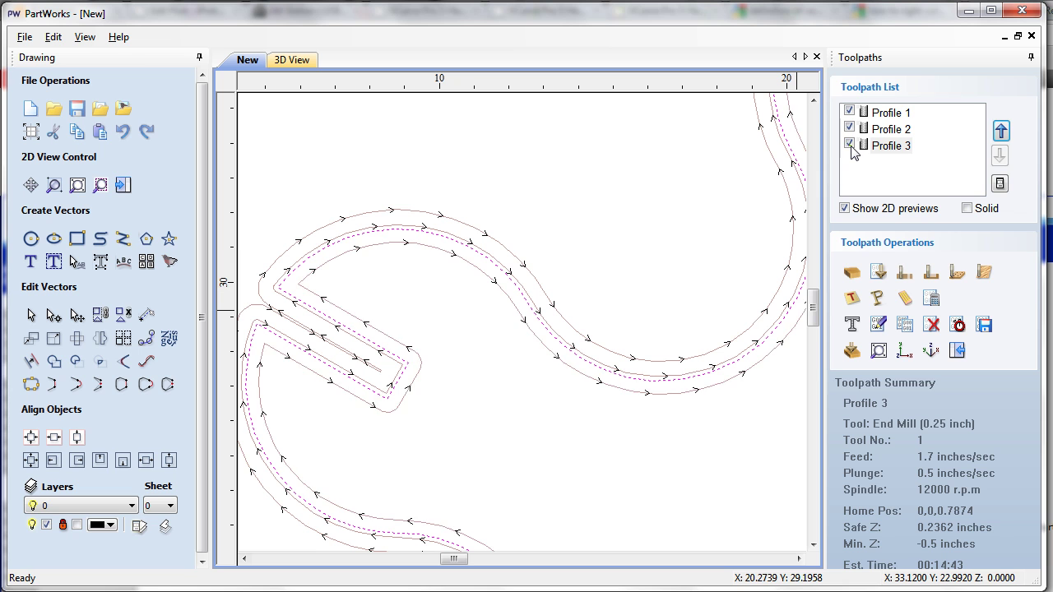
left_click(850, 146)
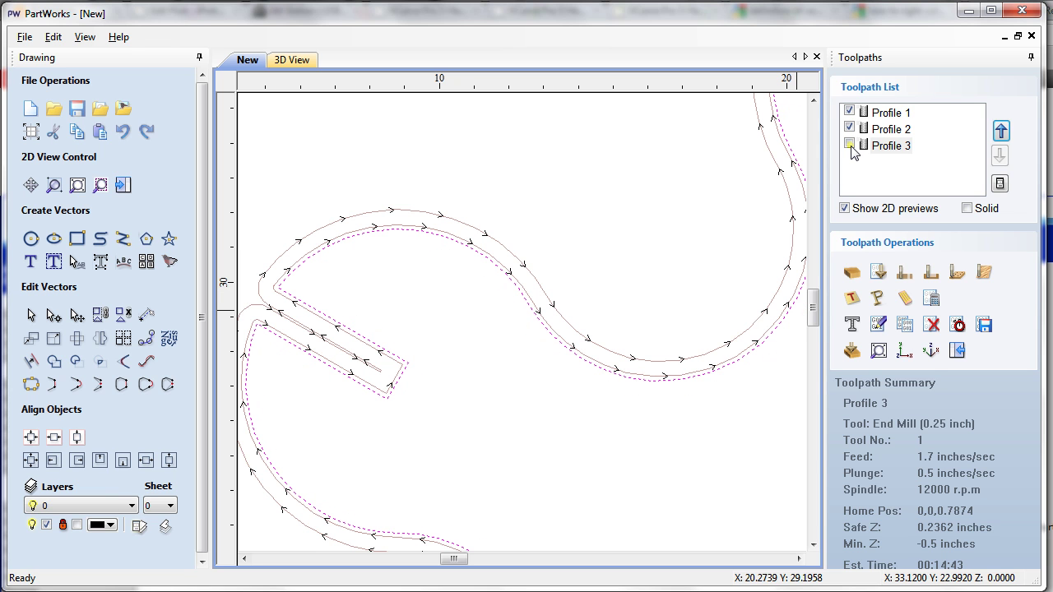
left_click(851, 147)
left_click(851, 146)
left_click(850, 130)
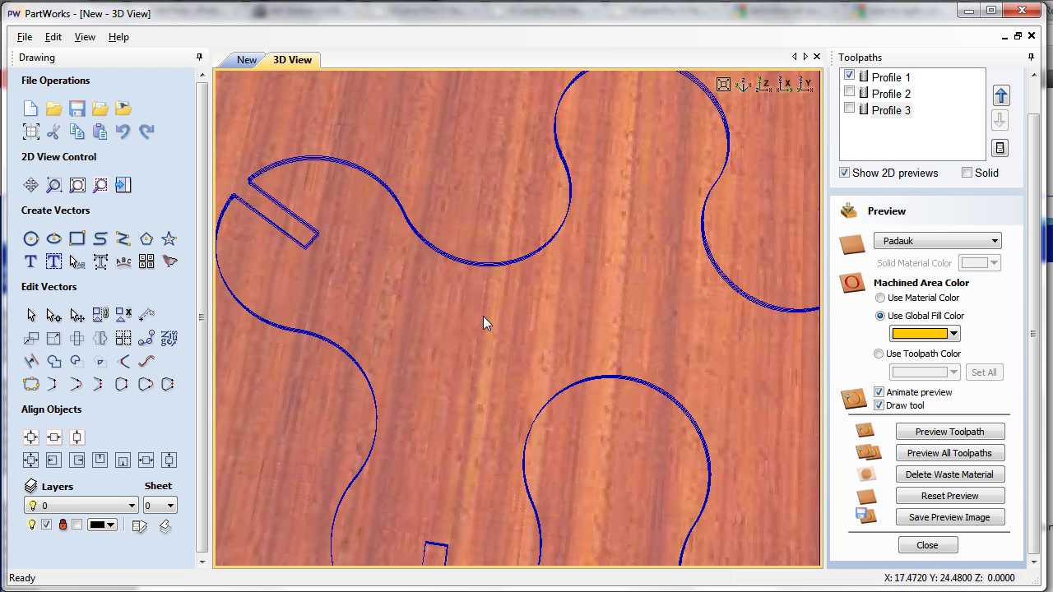
Step: View the part from directly above and simulate the Profile 1 cut in 3D
left_click(761, 85)
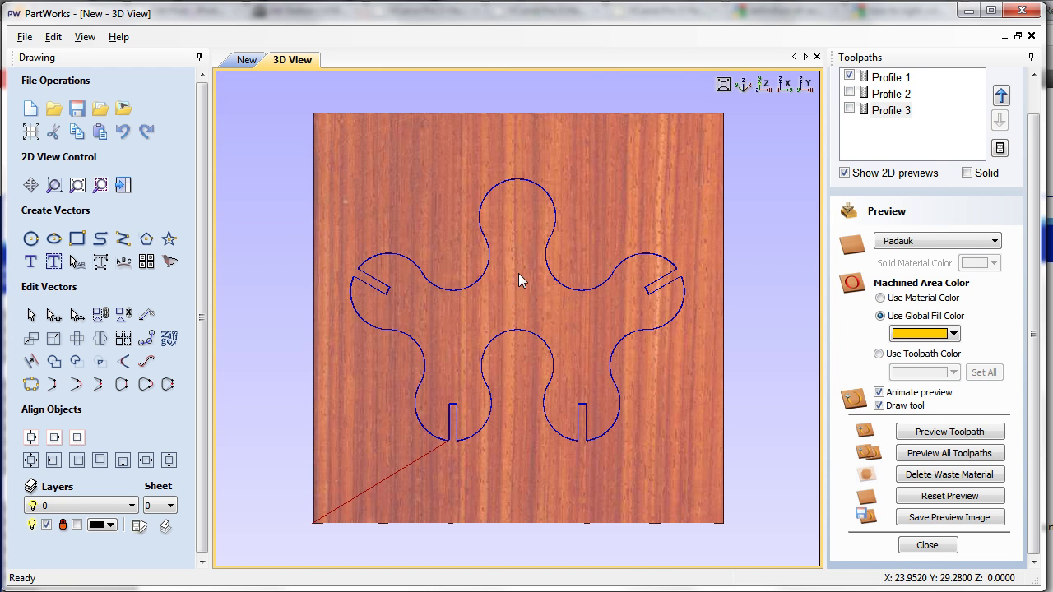
scroll(448, 381, "up", 1)
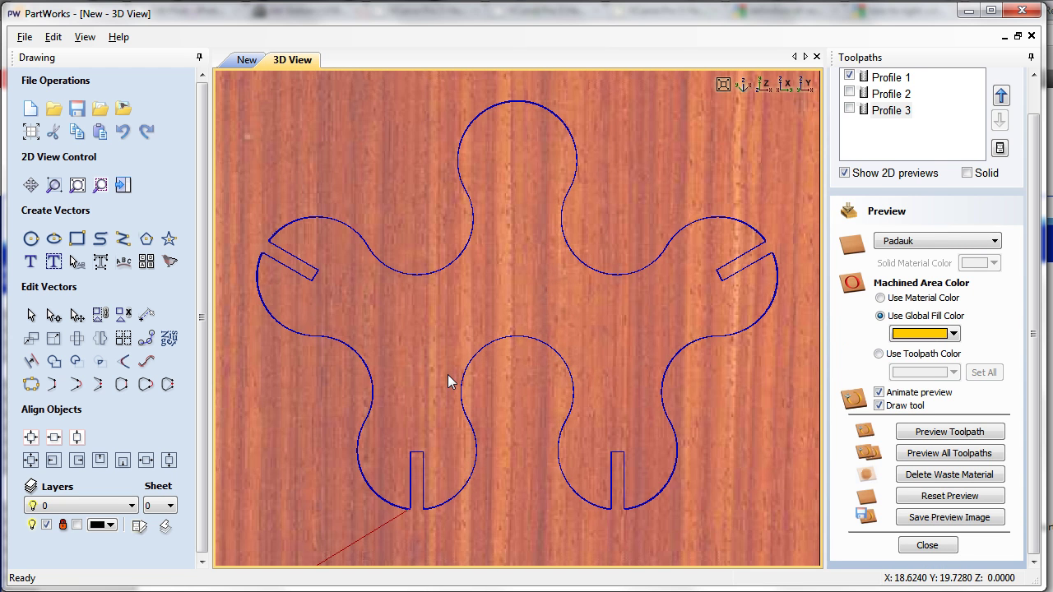
scroll(463, 329, "up", 2)
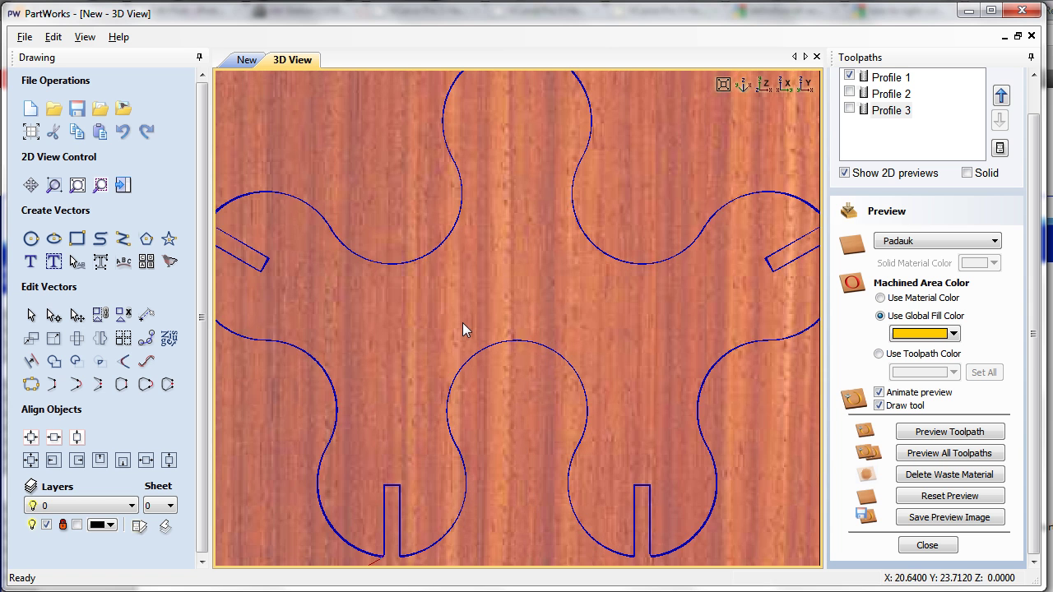
scroll(463, 330, "down", 1)
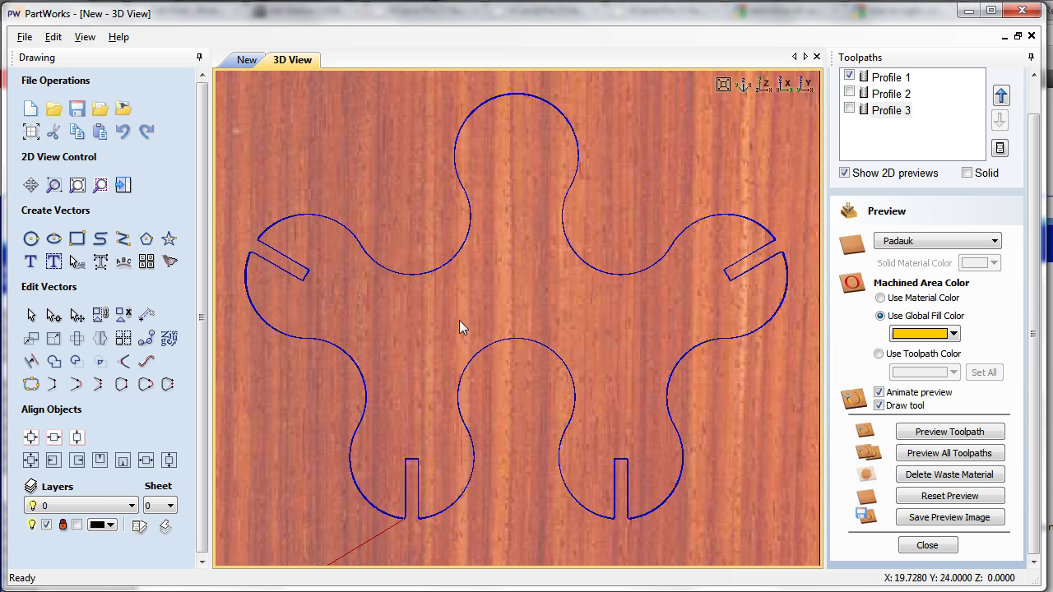
left_click(888, 78)
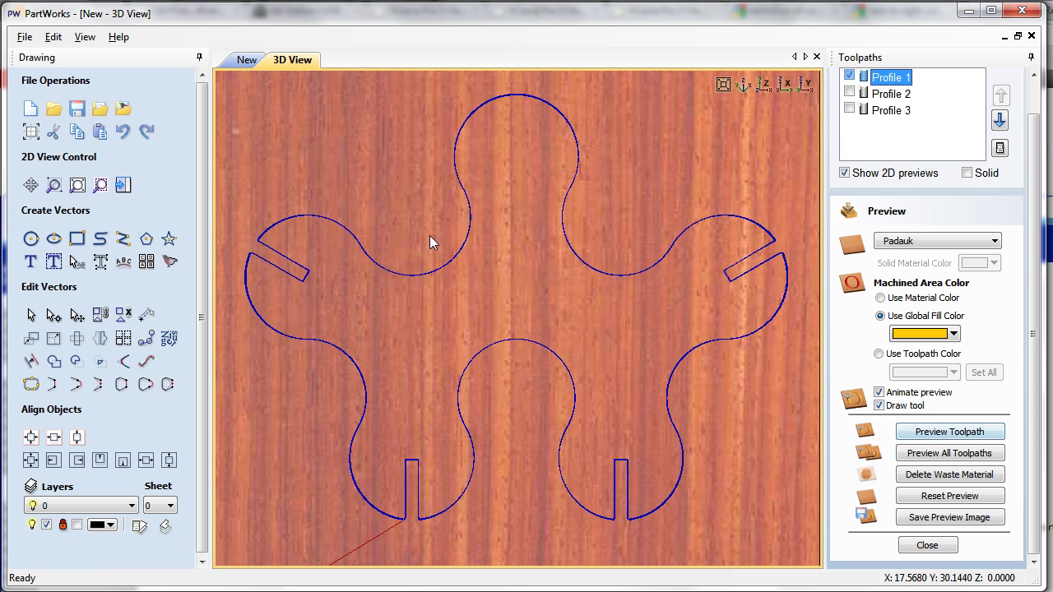
left_click(238, 63)
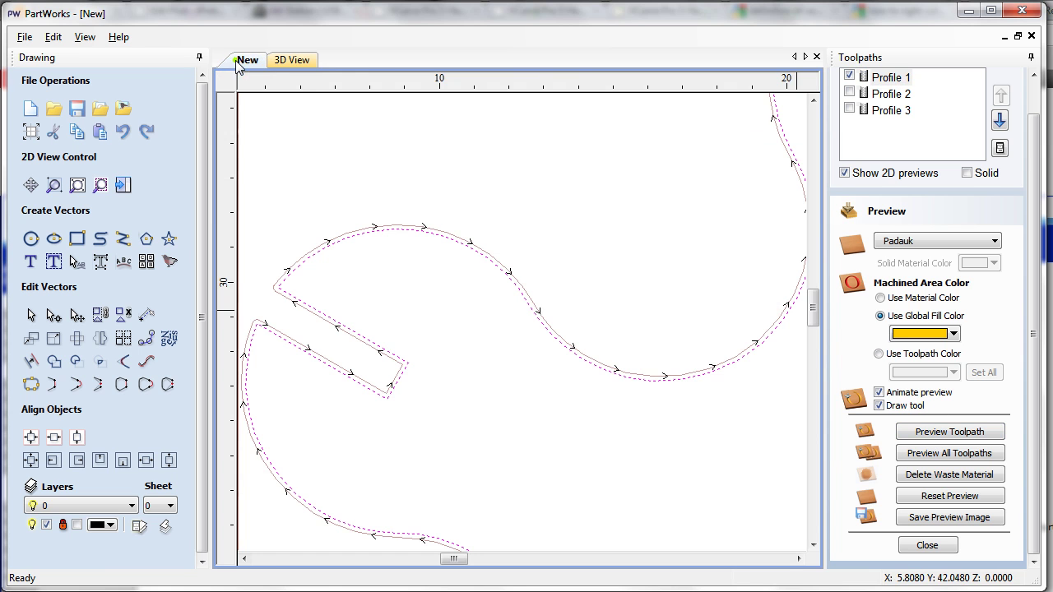
left_click(292, 60)
left_click(942, 433)
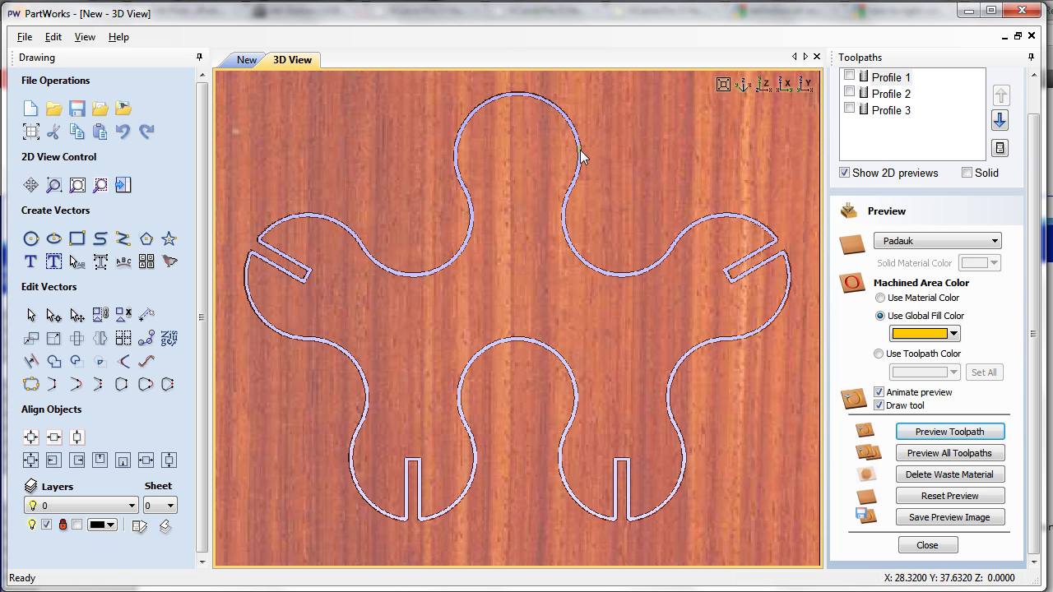
Step: Show Profile 2's toolpath and simulate its cut alongside Profile 1 in 3D
left_click(890, 95)
left_click(247, 60)
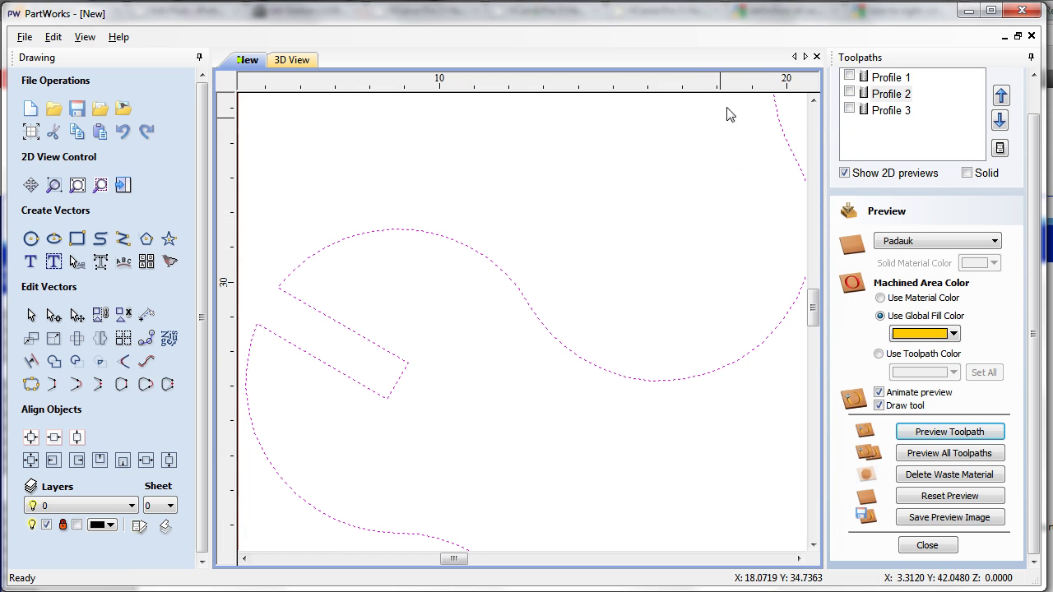
left_click(849, 93)
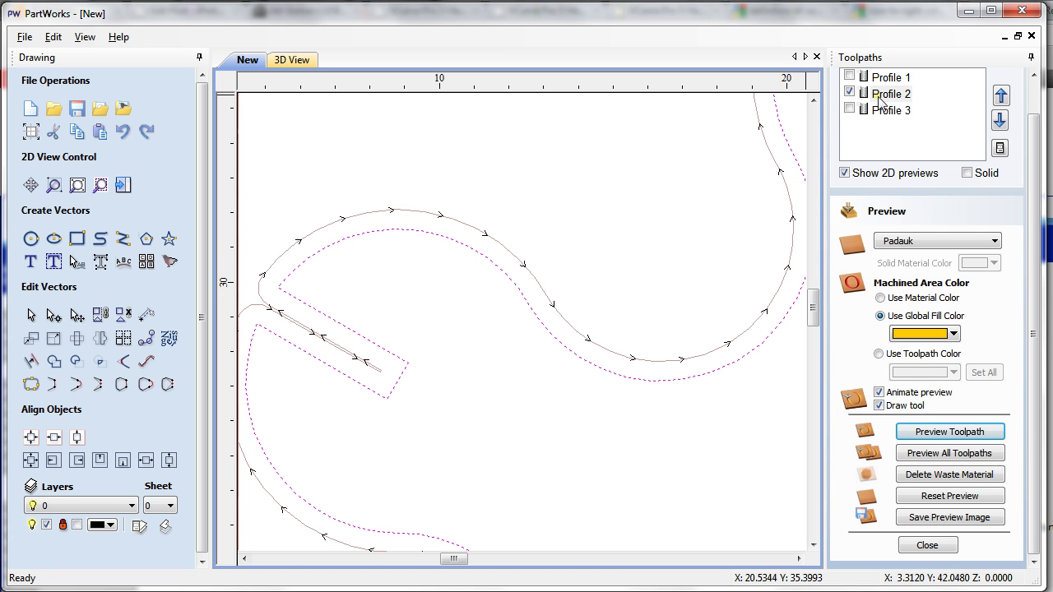
left_click(880, 99)
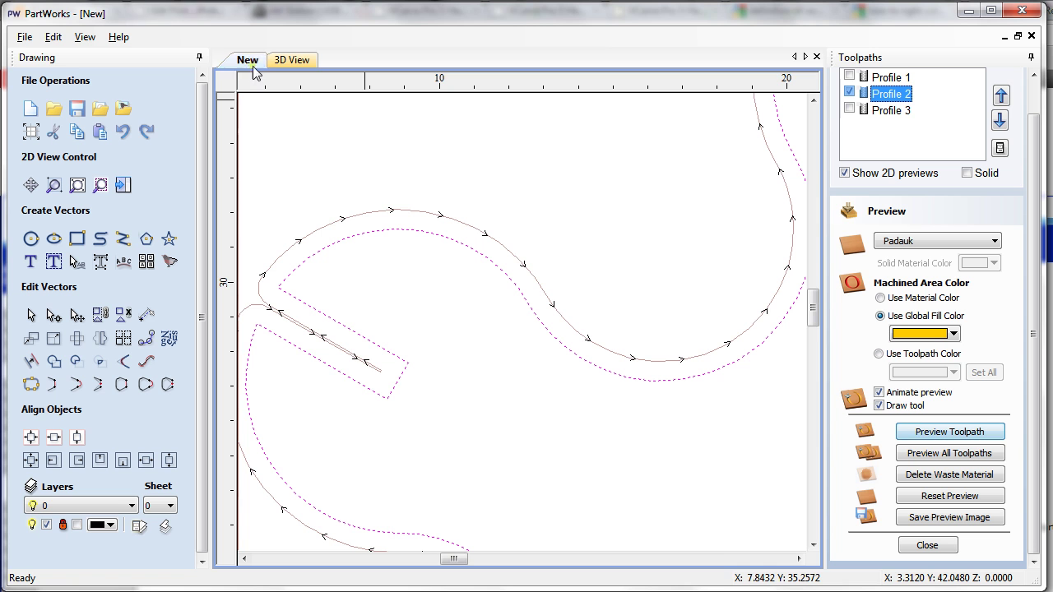
left_click(288, 65)
left_click(950, 431)
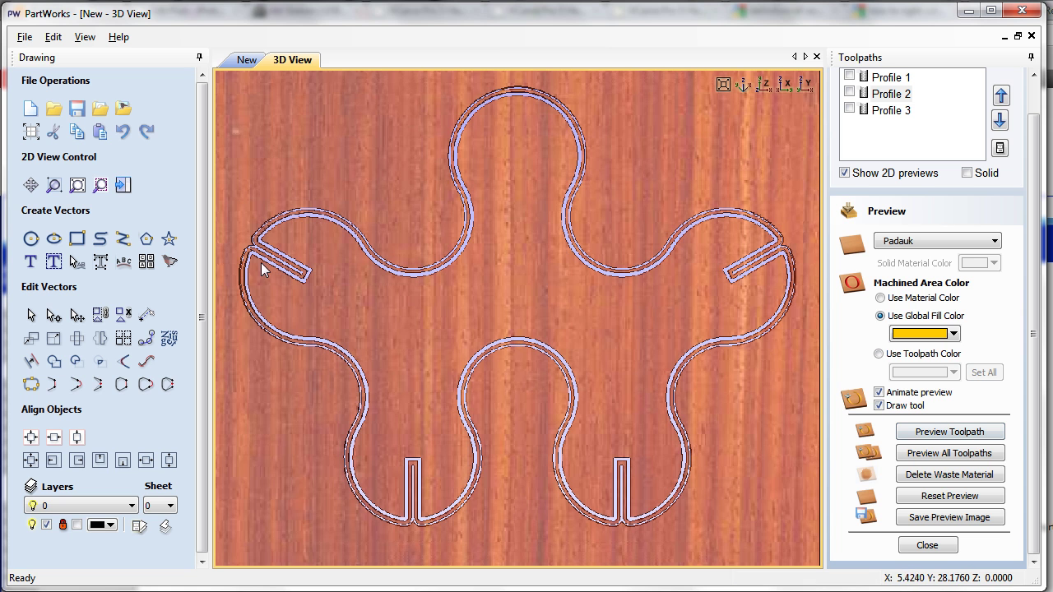
scroll(256, 262, "up", 2)
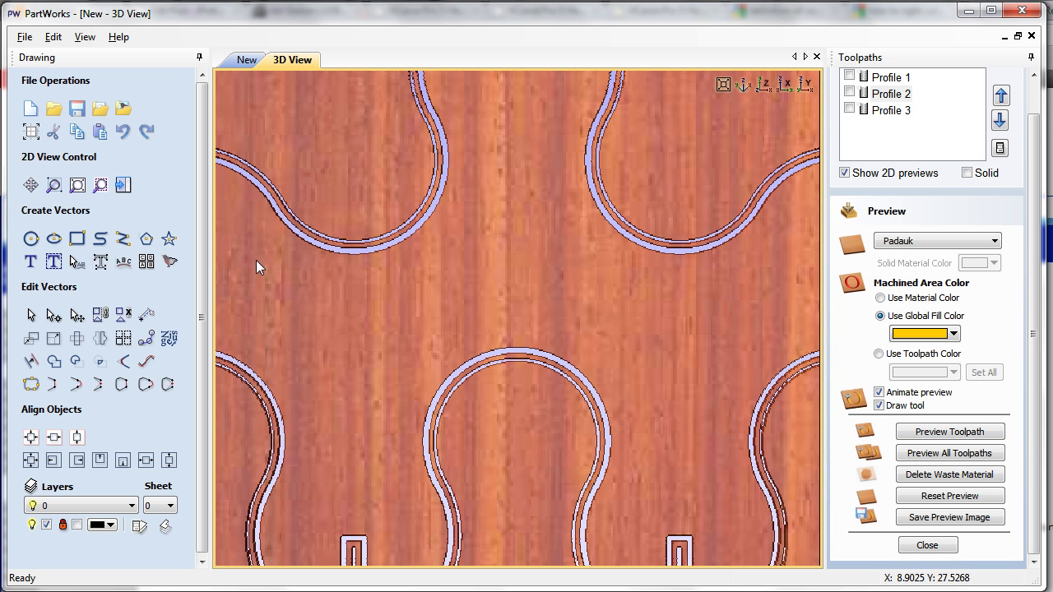
scroll(256, 260, "down", 3)
scroll(428, 289, "up", 5)
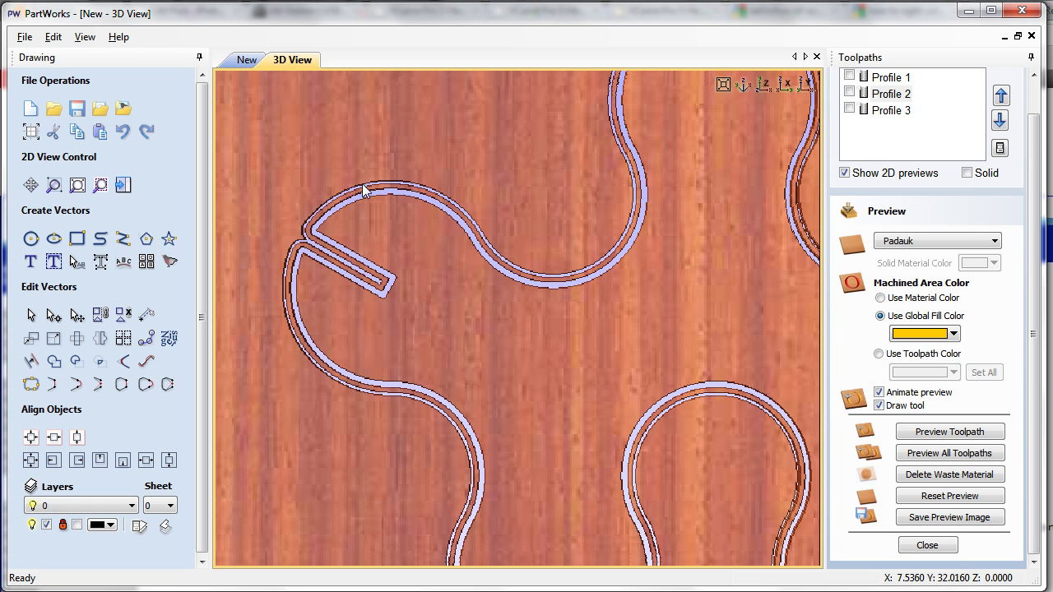
Step: Change Profile 2's tool to End Mill (0.125 inch) and recalculate its toolpath
double_click(891, 77)
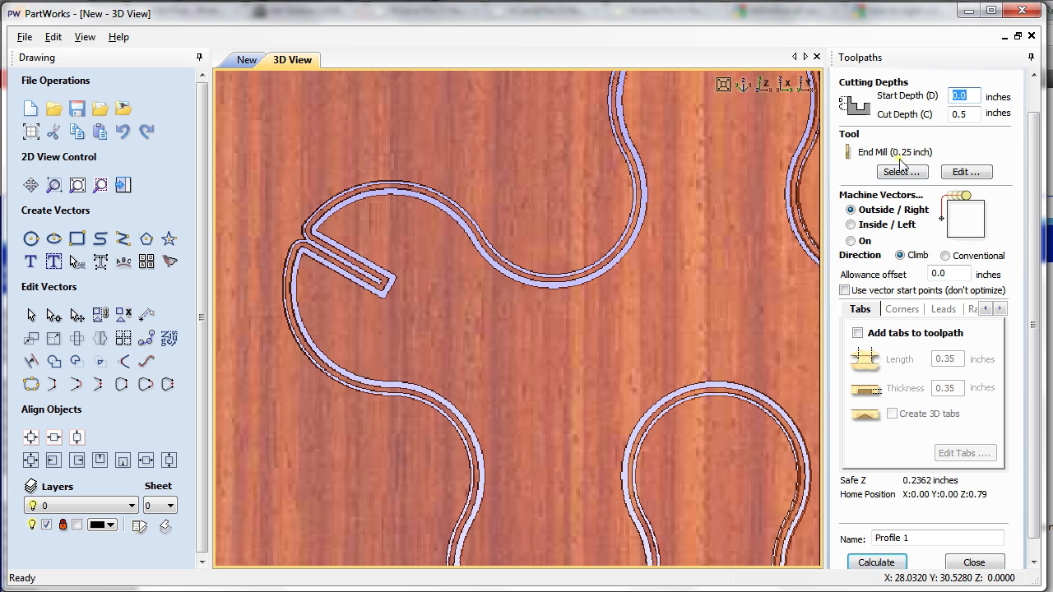
left_click(969, 563)
double_click(888, 130)
left_click(962, 176)
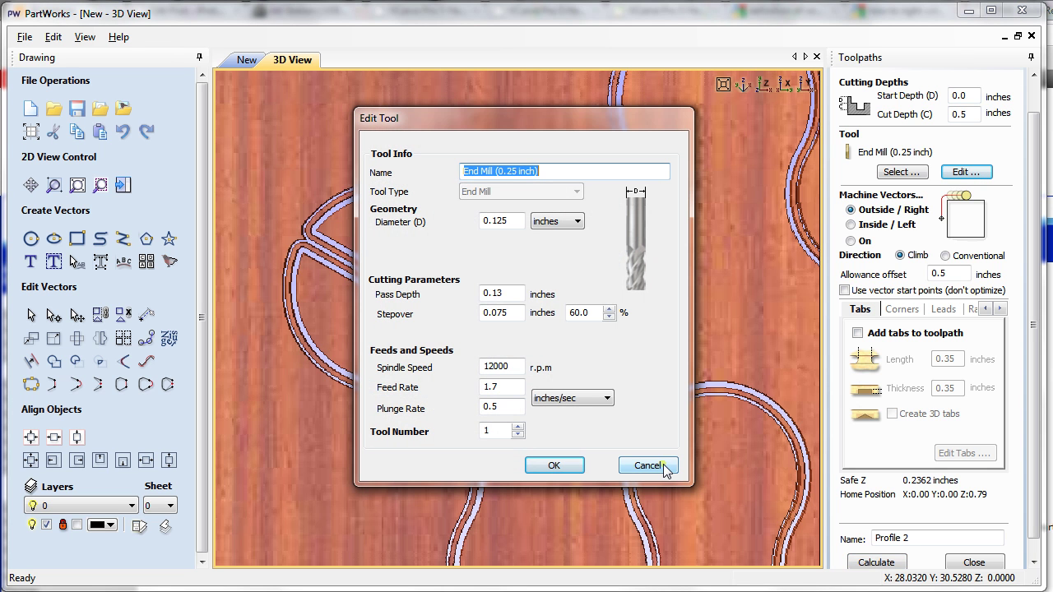
left_click(509, 223)
left_click(512, 172)
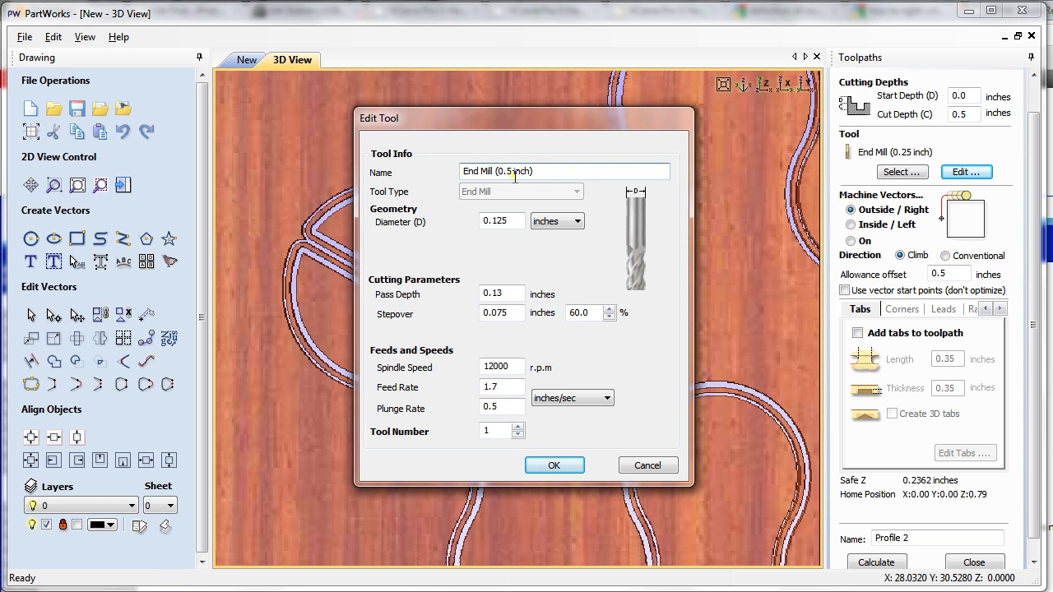
key("BackSpace")
type("125")
left_click(554, 466)
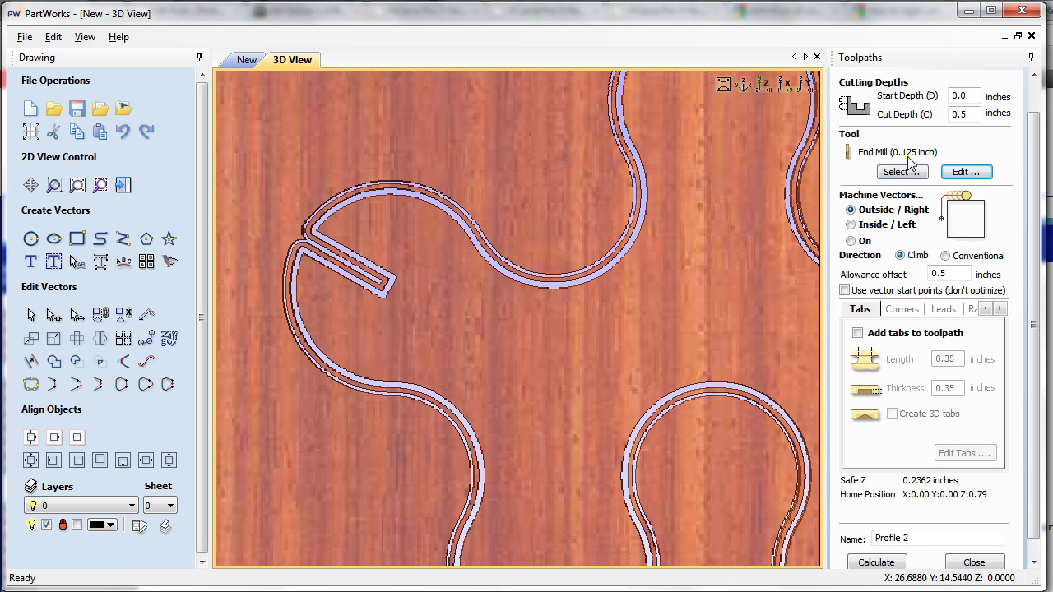
left_click(879, 563)
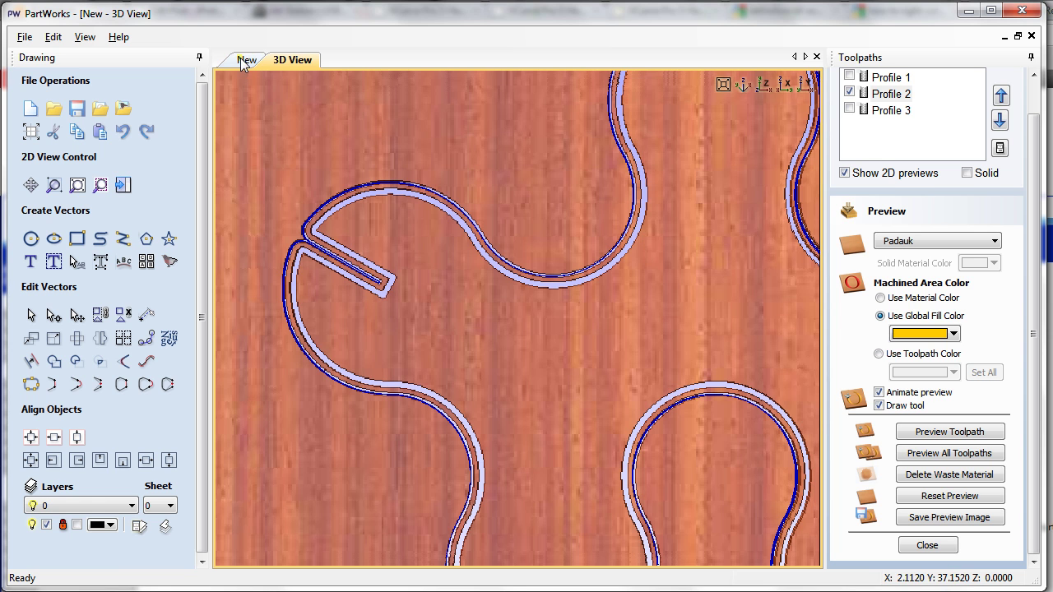
Step: Toggle Profile 3's toolpath, hide Profile 2, and simulate the Profile 3 cut in 3D
left_click(849, 110)
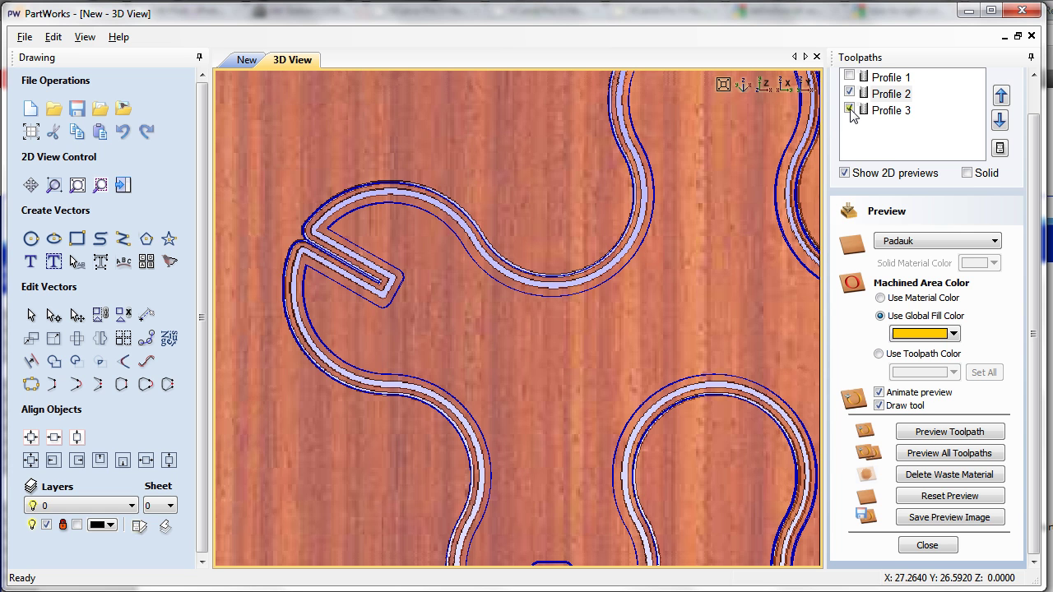
left_click(849, 111)
left_click(850, 110)
left_click(849, 110)
left_click(850, 93)
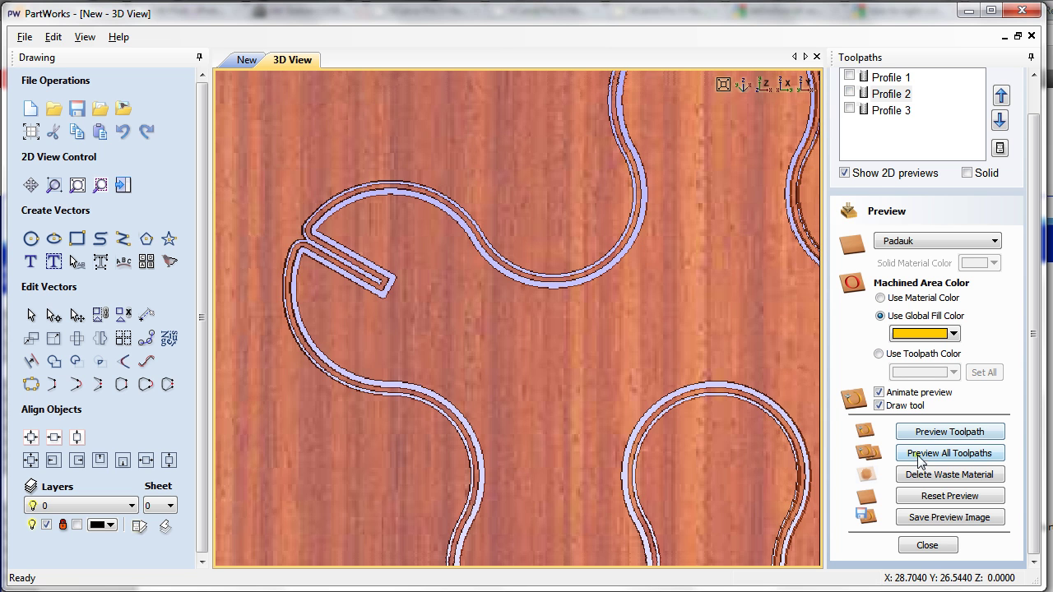
left_click(879, 112)
left_click(936, 431)
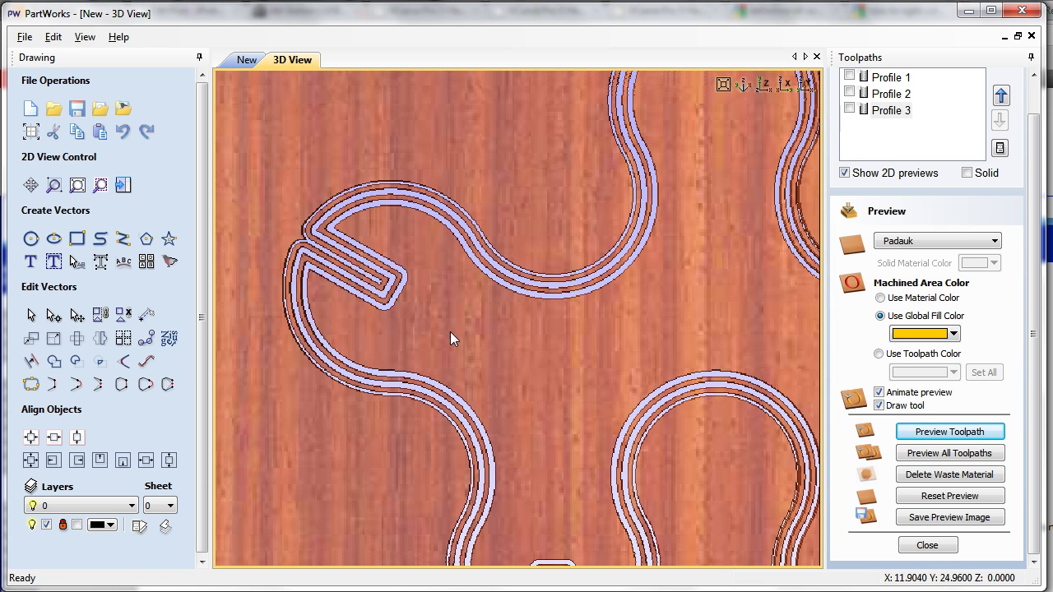
Step: Check the 2D drawing, return to 3D, and review Profile 1 and Profile 2 settings
left_click(242, 57)
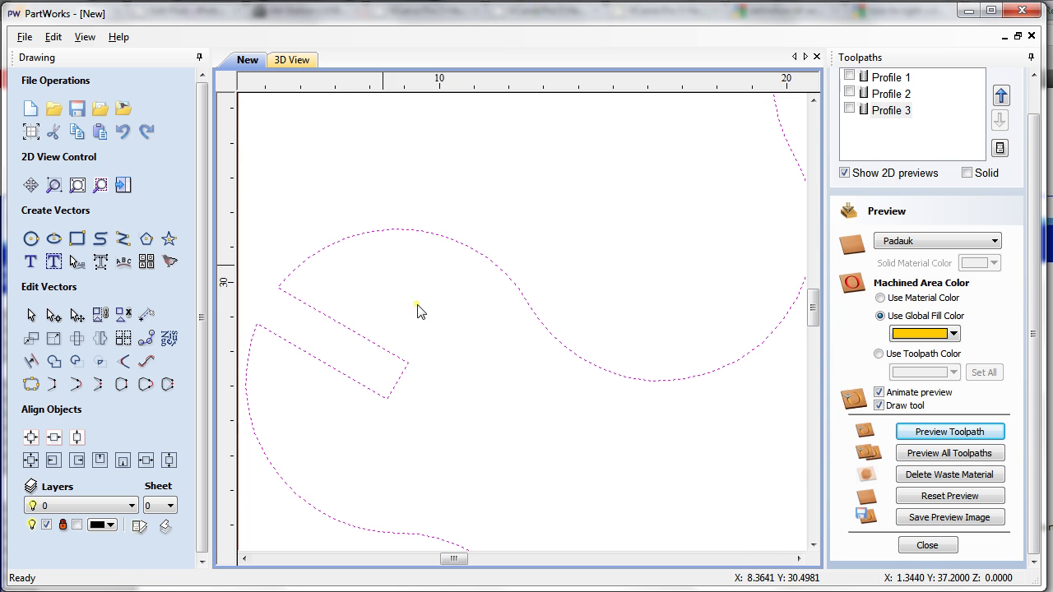
left_click(298, 64)
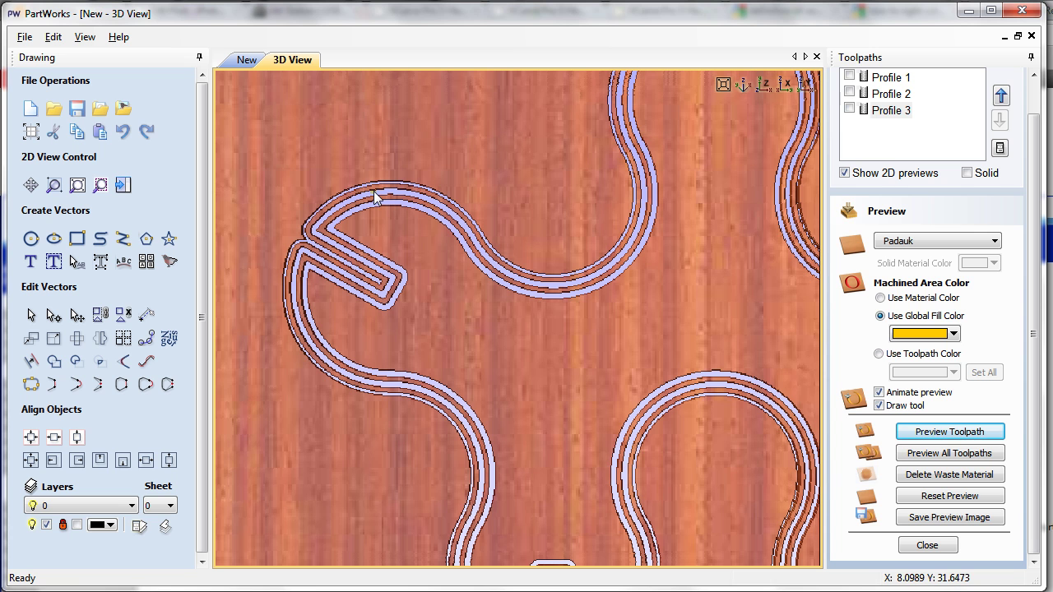
double_click(890, 77)
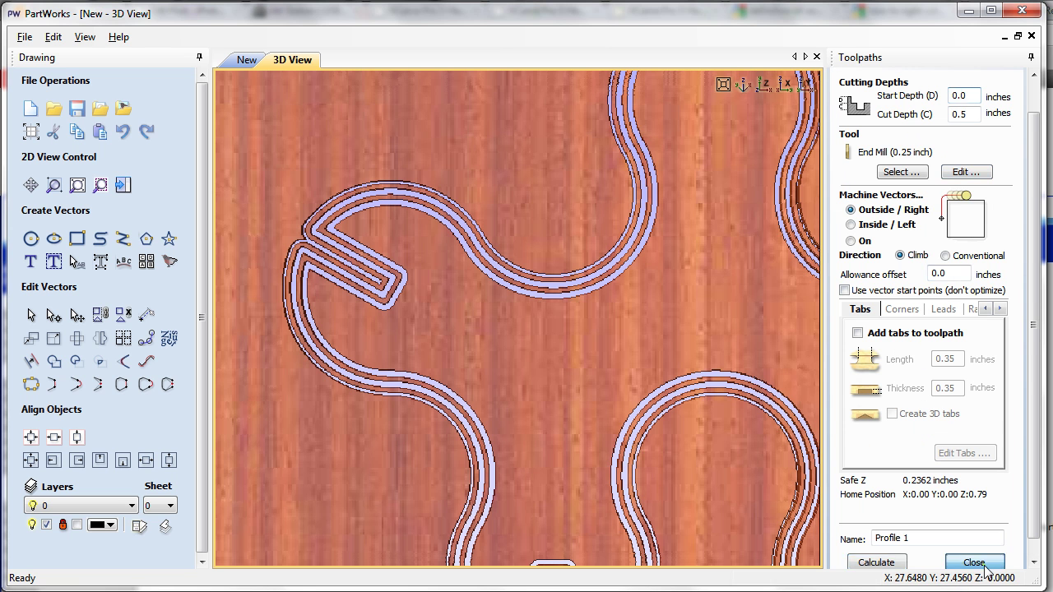
left_click(976, 562)
double_click(889, 129)
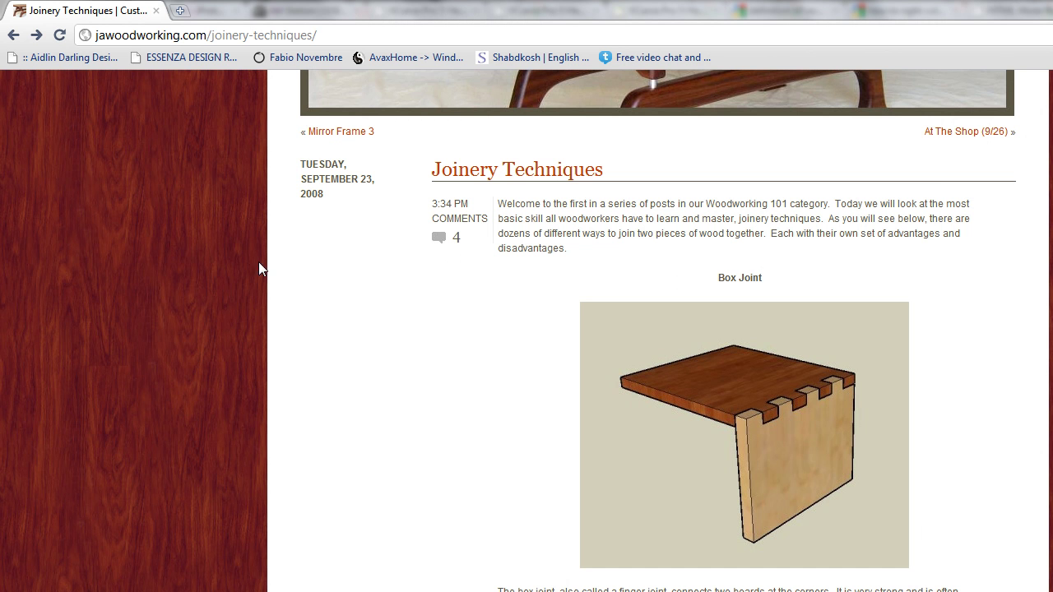
Step: Scroll through the Joinery Techniques article's joint images to the Half-Lap Joint section
scroll(600, 298, "up", 4)
scroll(604, 334, "down", 5)
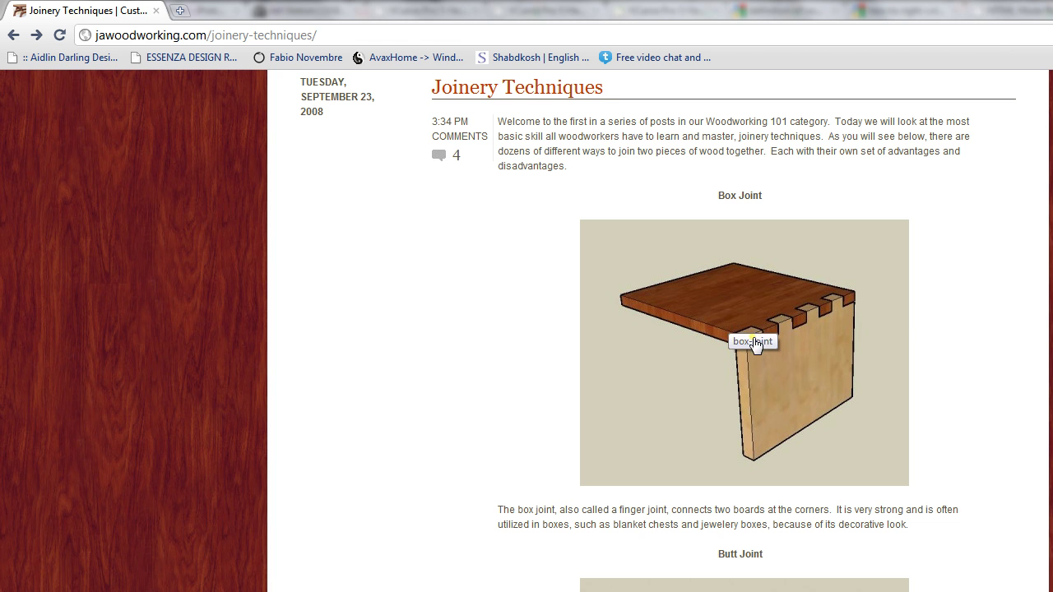
scroll(737, 344, "down", 3)
scroll(736, 344, "down", 6)
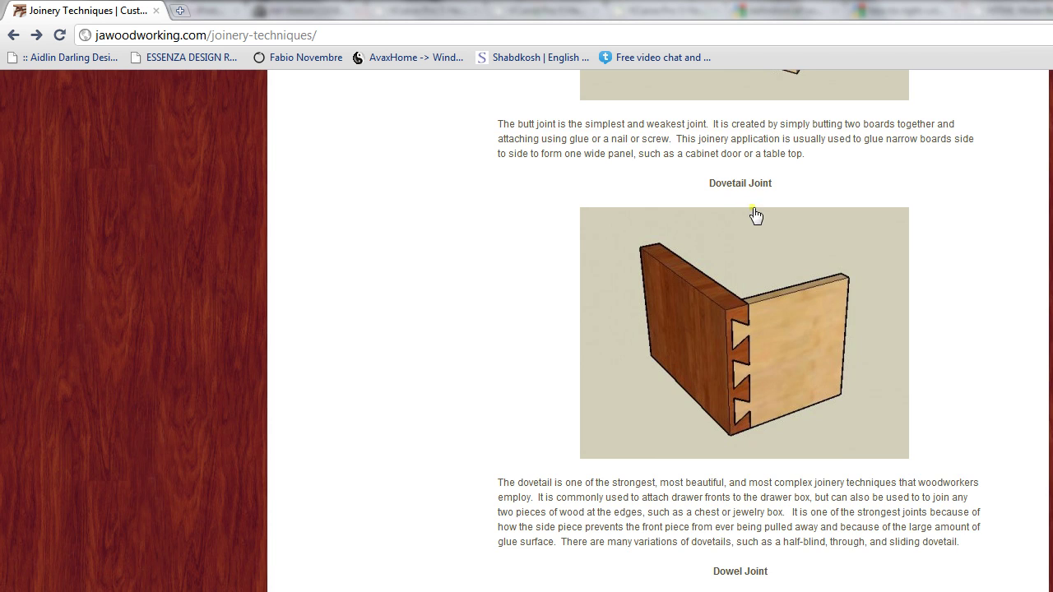
scroll(753, 215, "down", 9)
scroll(765, 255, "down", 1)
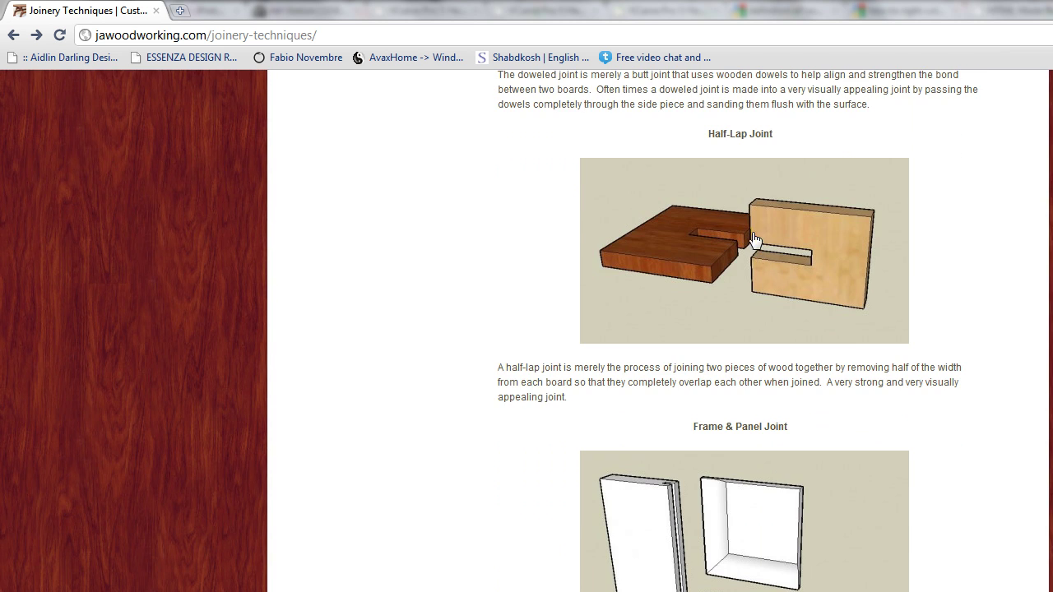
scroll(741, 181, "down", 10)
scroll(625, 207, "down", 5)
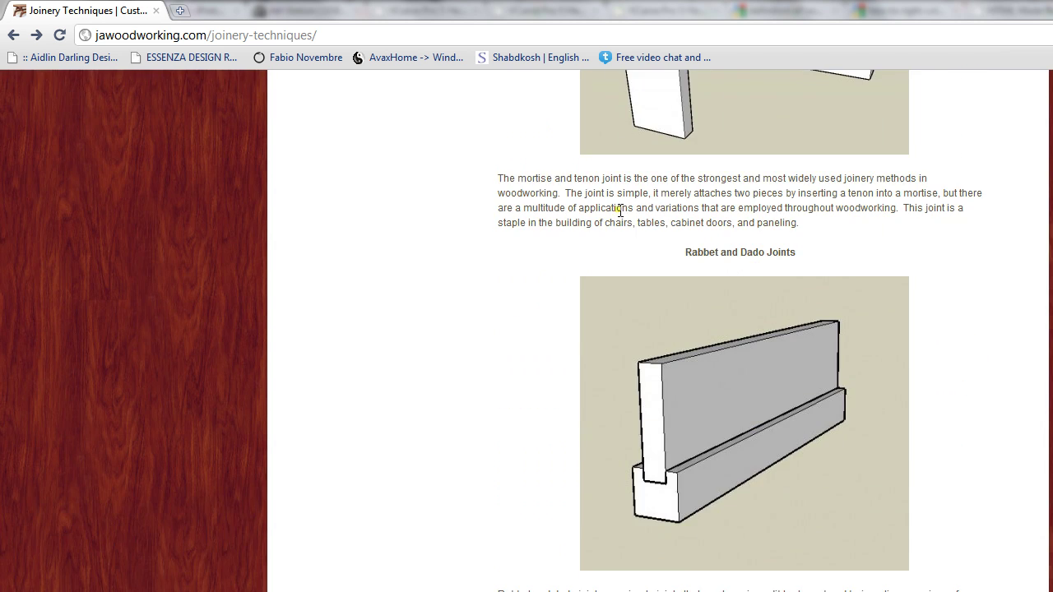
scroll(619, 211, "down", 1)
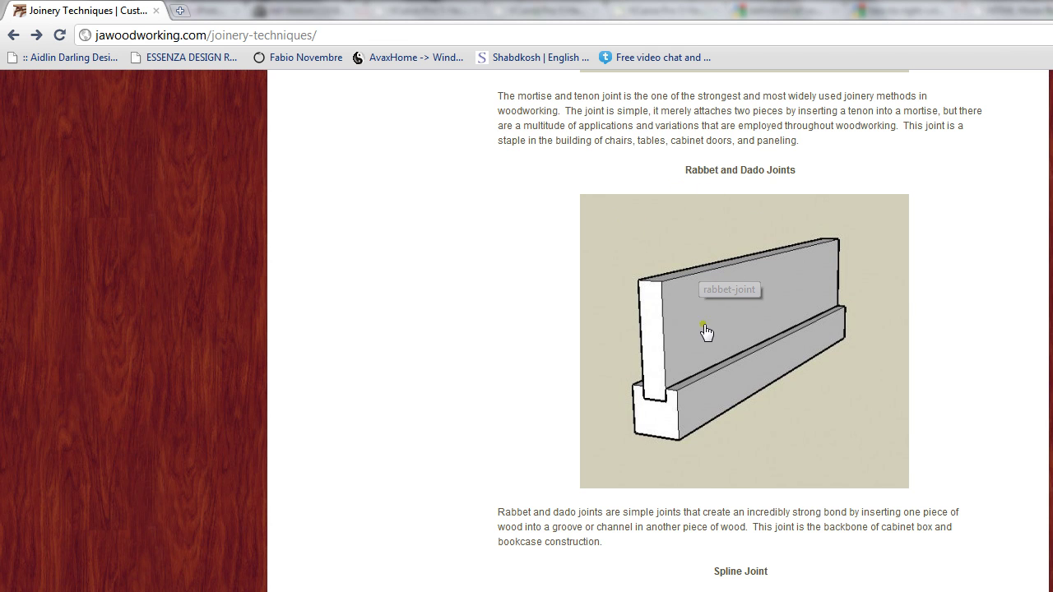
scroll(671, 411, "down", 4)
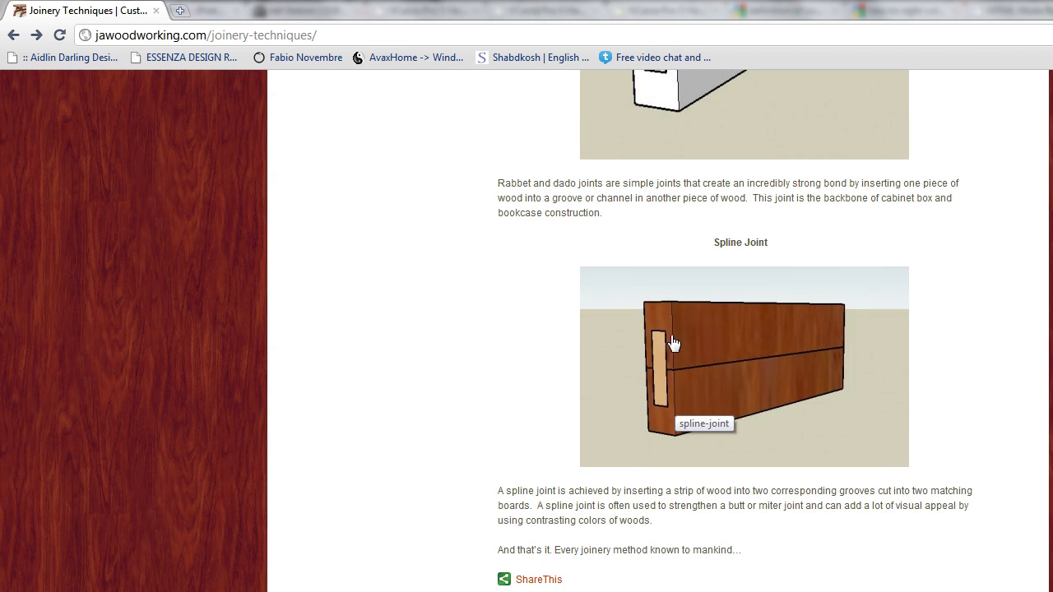
scroll(670, 347, "up", 6)
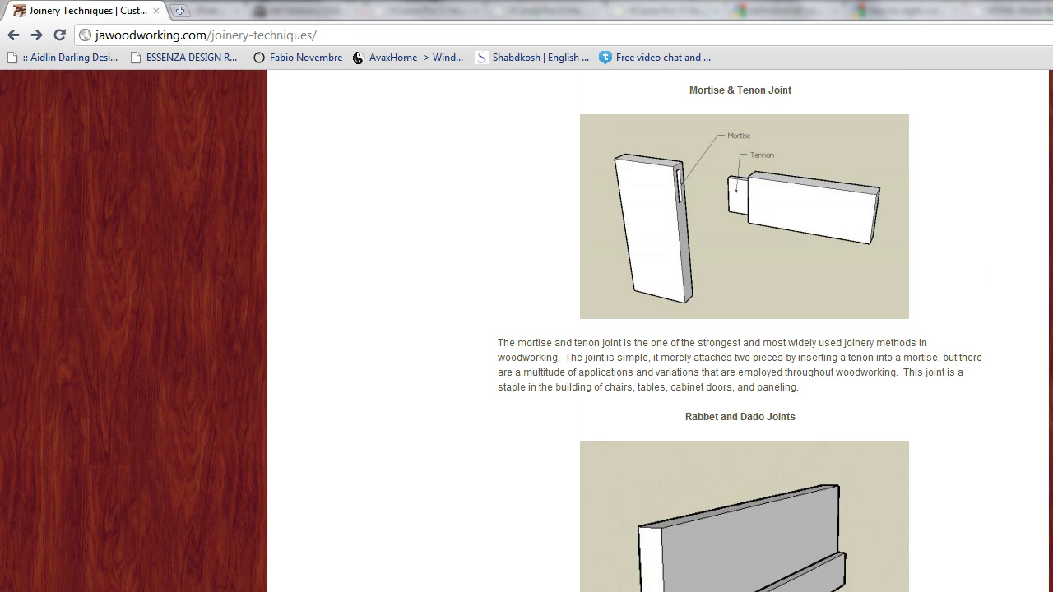
scroll(705, 561, "down", 2)
scroll(635, 454, "down", 1)
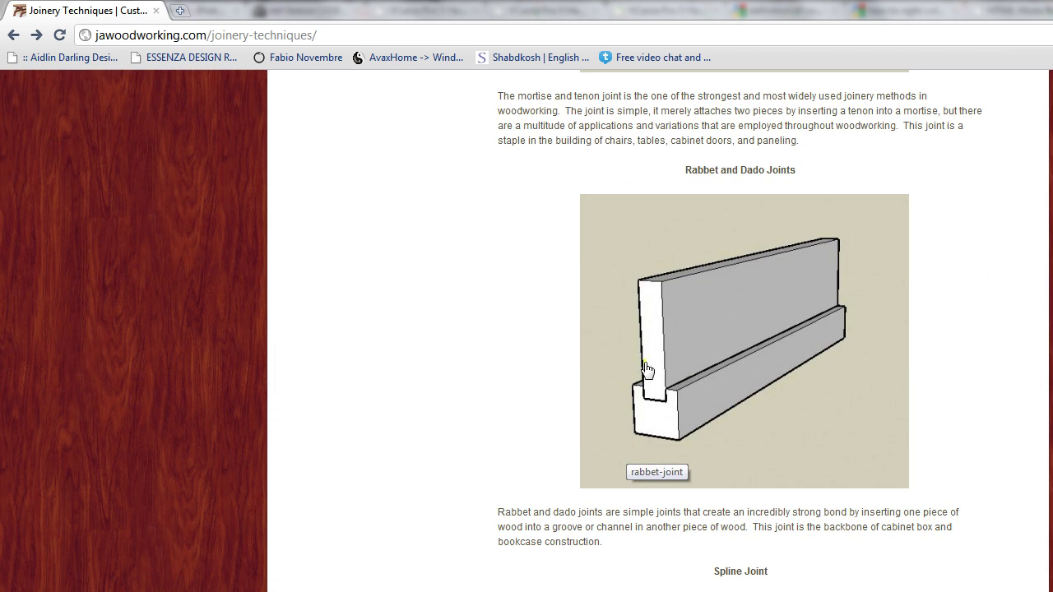
scroll(647, 367, "up", 15)
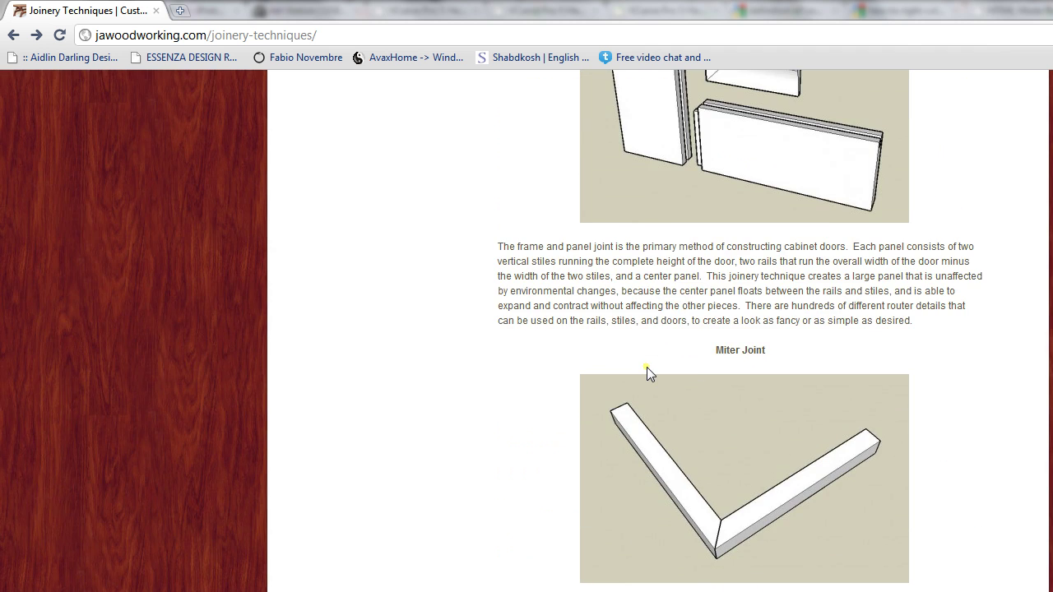
scroll(648, 375, "up", 3)
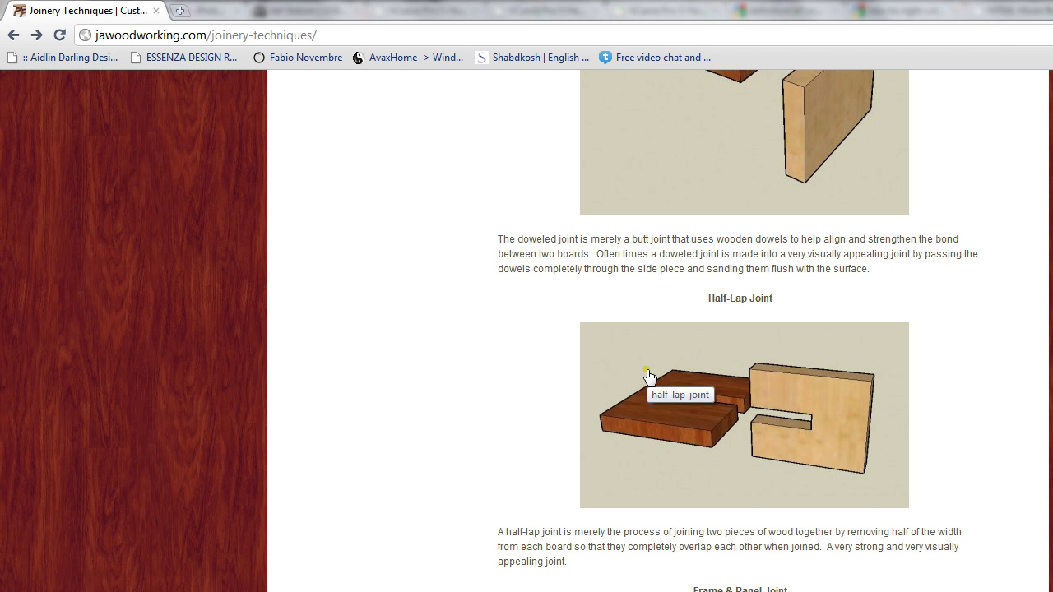
scroll(650, 376, "down", 1)
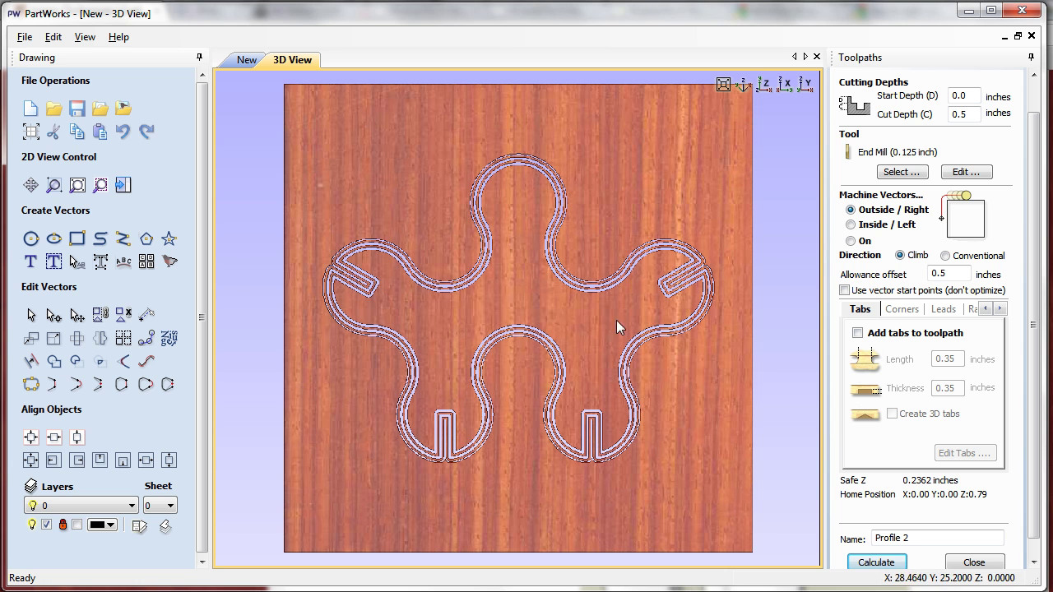
Step: Close Profile 2's settings and bring up the Preview Toolpaths panel
scroll(484, 299, "up", 2)
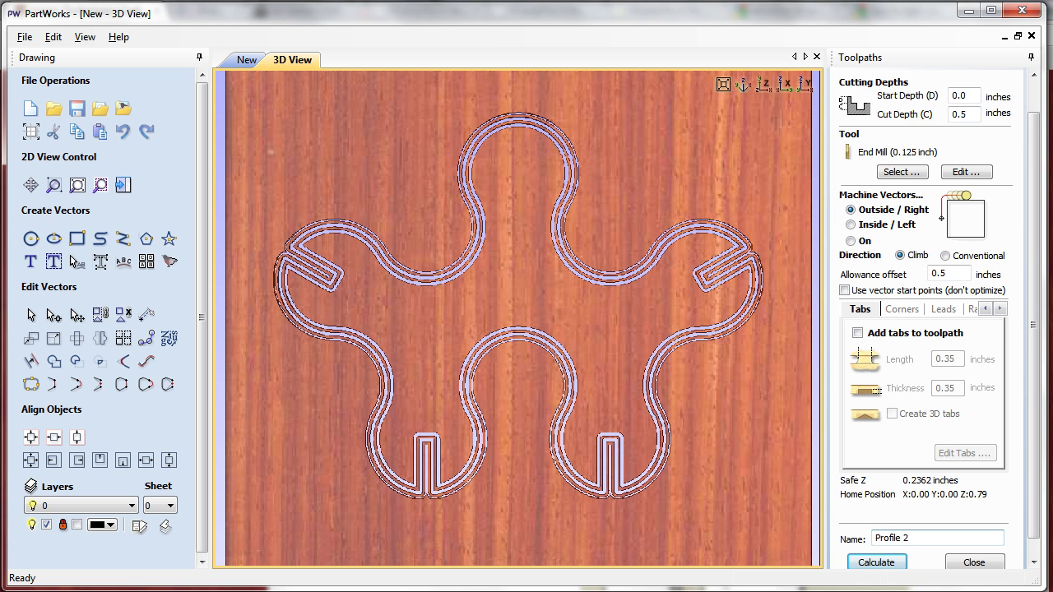
left_click(974, 562)
left_click(851, 351)
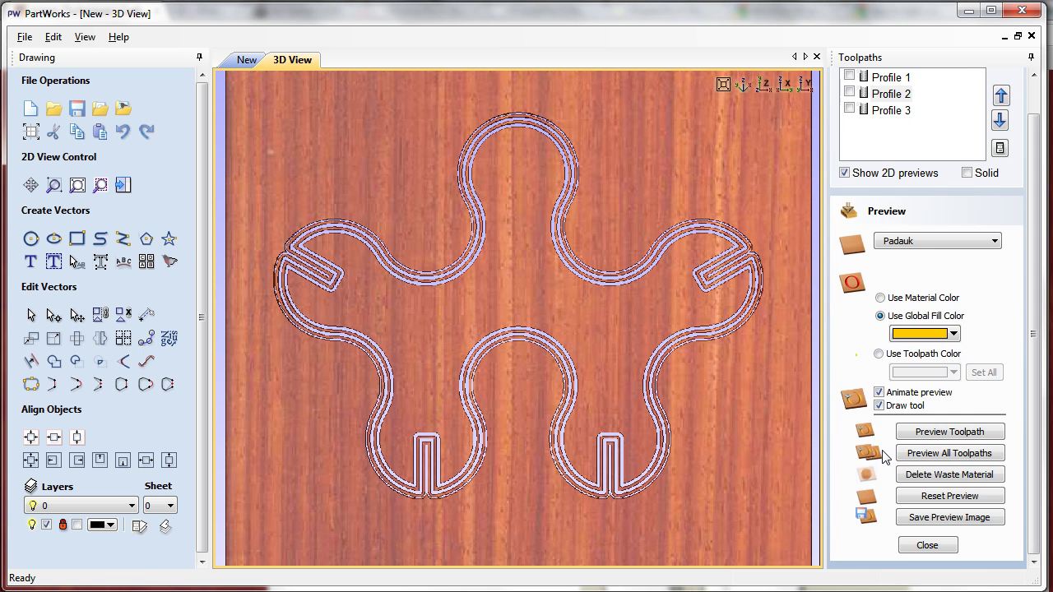
Step: Reset the 3D preview and display the Profile 1, 2 and 3 toolpaths on the 2D drawing
left_click(917, 497)
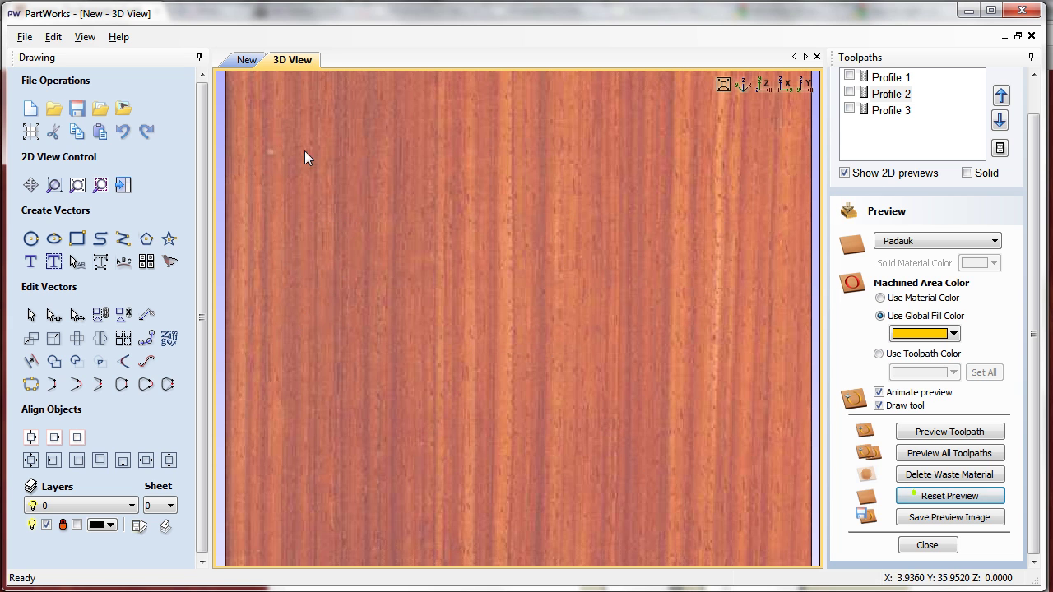
left_click(247, 61)
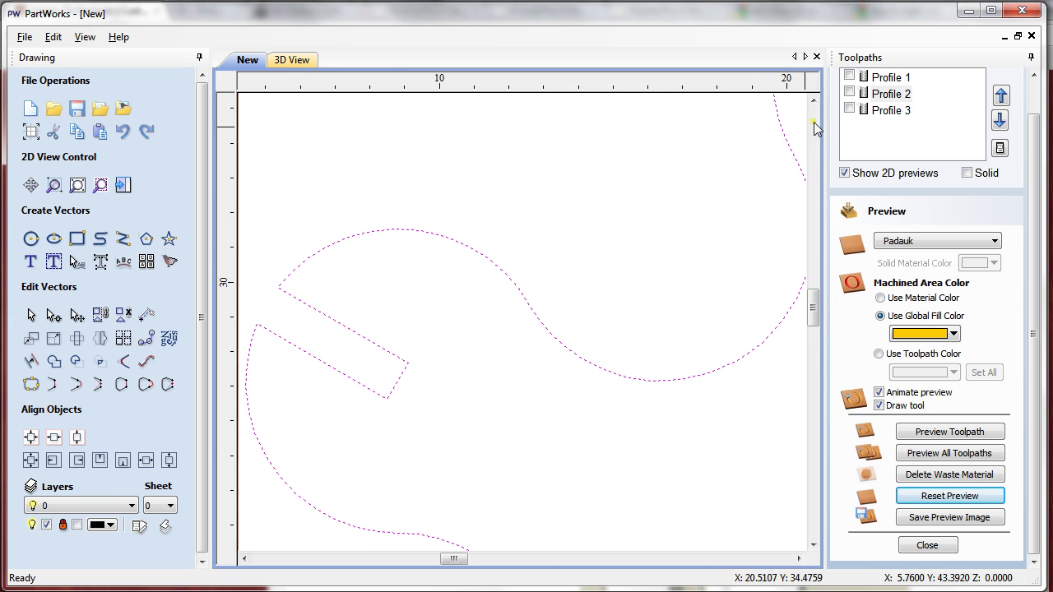
left_click(850, 109)
left_click(849, 93)
left_click(850, 77)
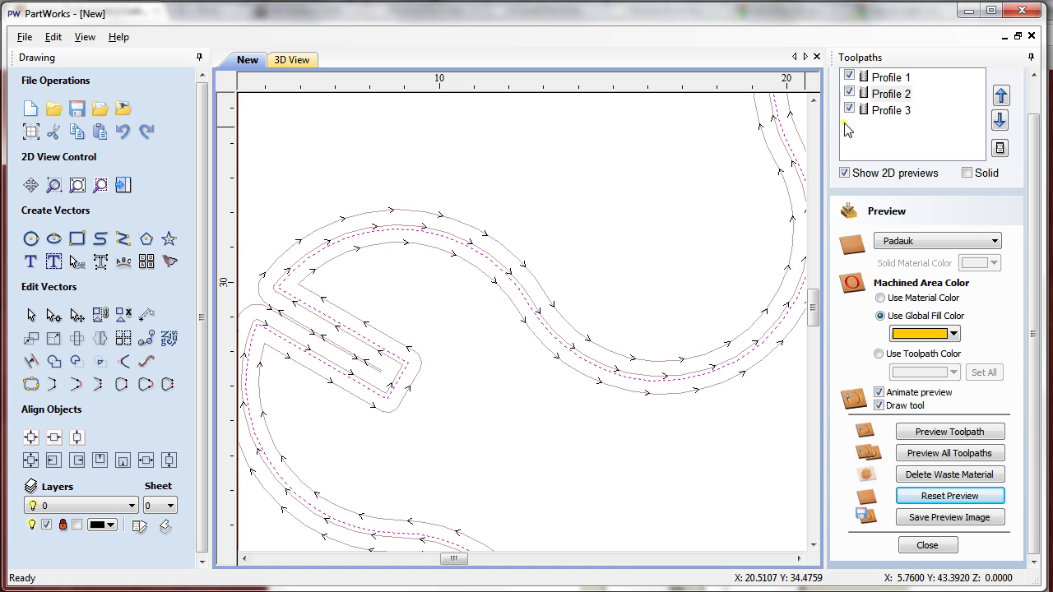
left_click(849, 109)
left_click(850, 109)
left_click(850, 110)
left_click(850, 109)
left_click(850, 110)
left_click(850, 109)
Step: Set Profile 3's cut depth to 0.25 inch and recalculate it
double_click(880, 112)
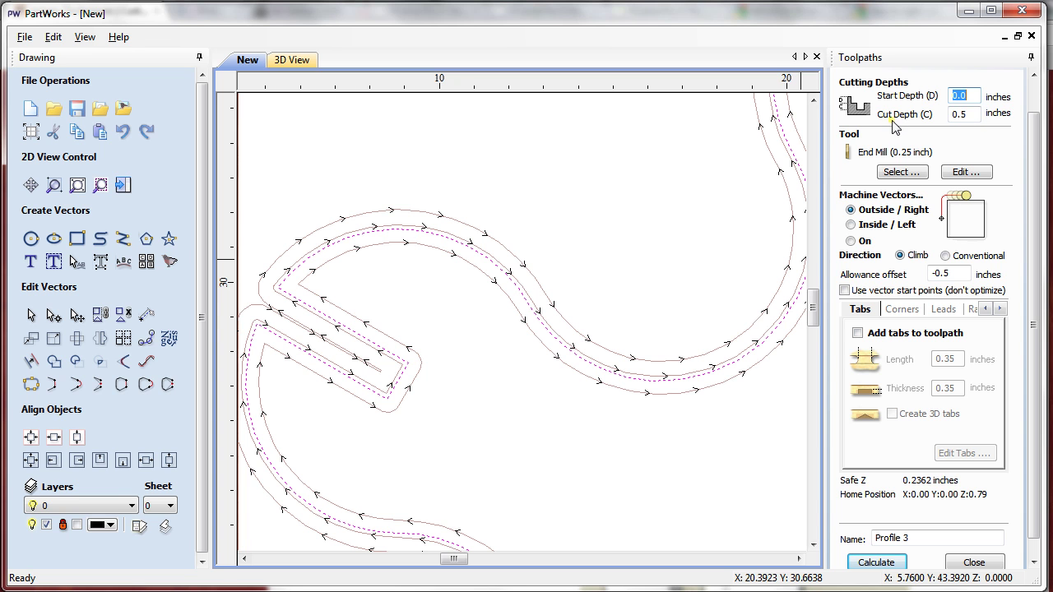
left_click(968, 115)
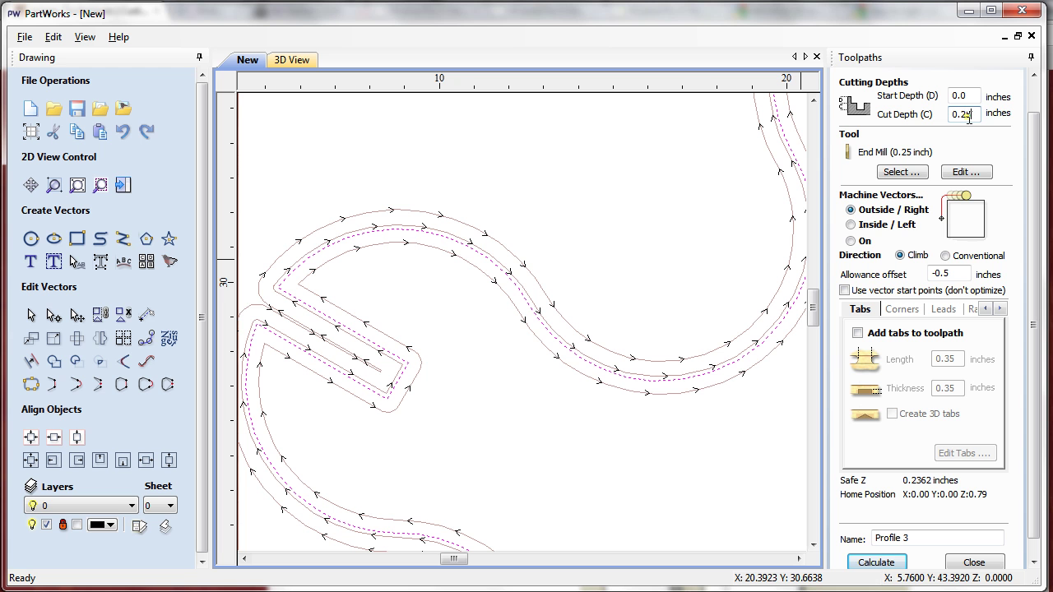
left_click(880, 564)
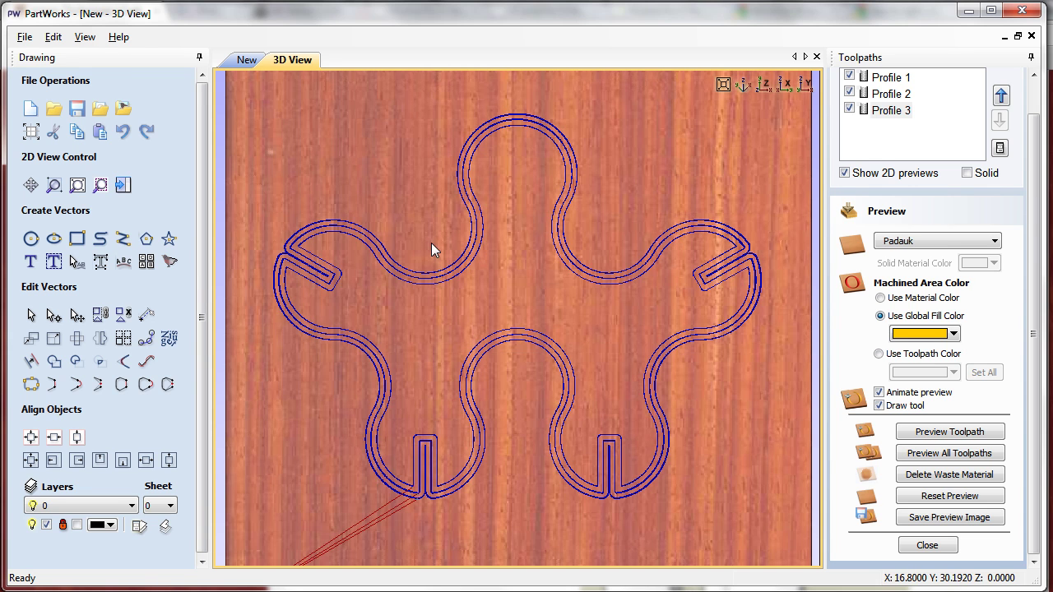
Step: Hide the Profile 1 and Profile 2 toolpaths so only Profile 3 remains displayed
scroll(420, 293, "up", 1)
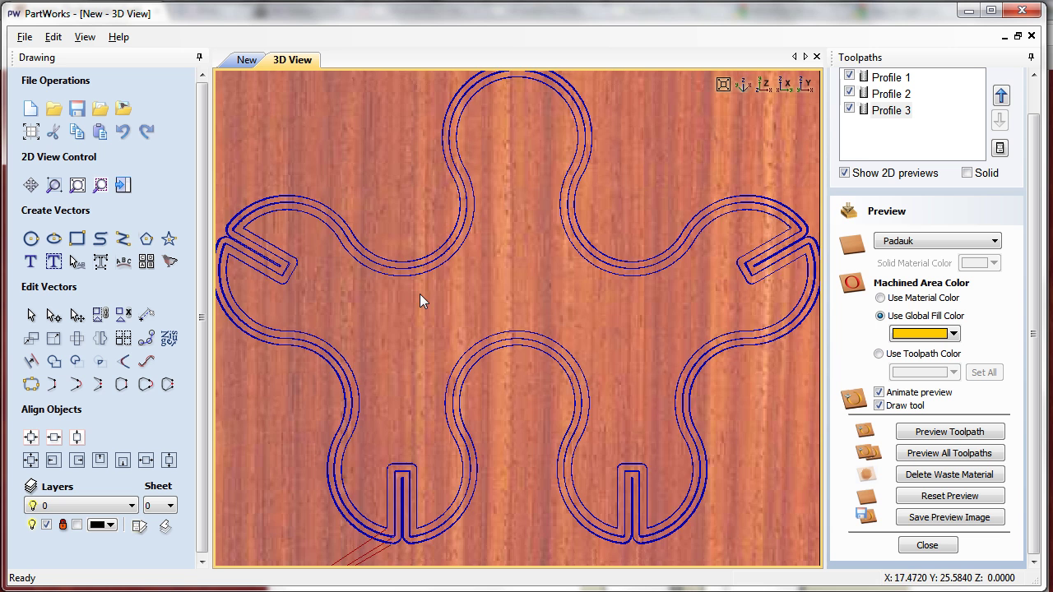
scroll(420, 293, "up", 1)
left_click(850, 77)
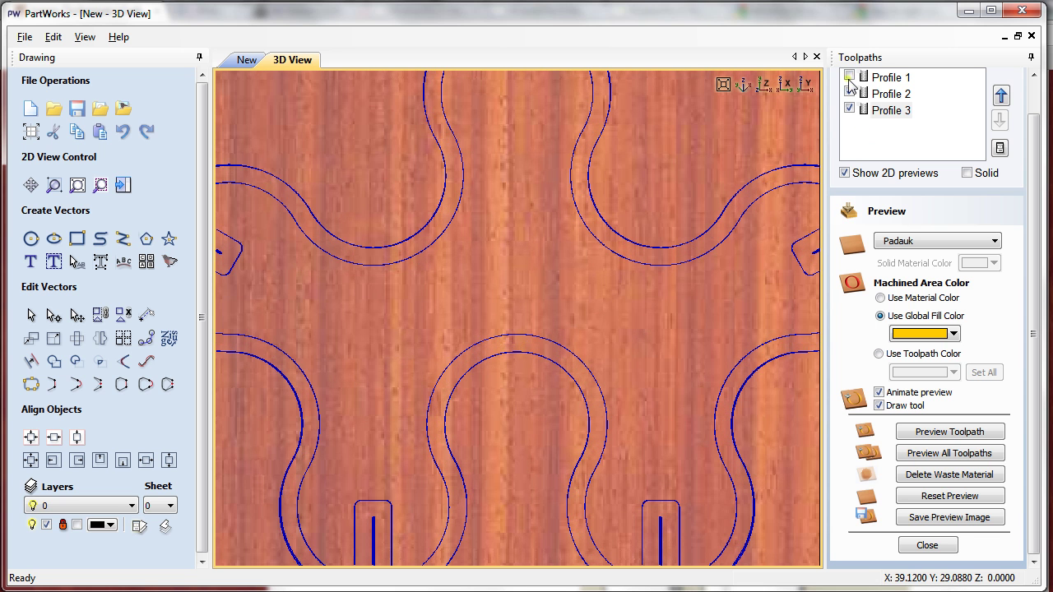
left_click(850, 94)
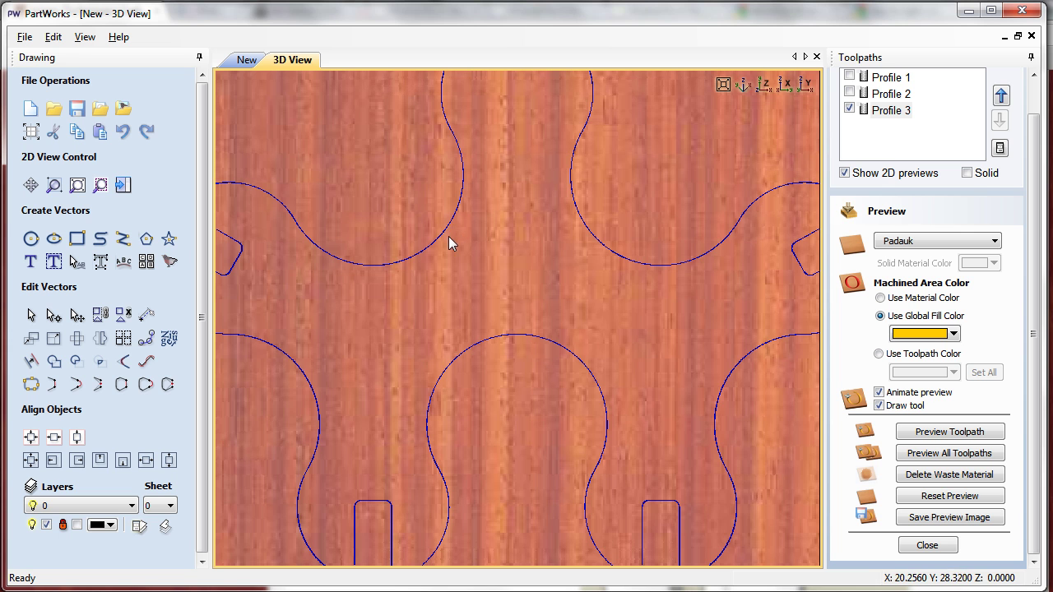
Step: Check Profile 3's settings without changes and bring up the toolpath preview options
double_click(892, 112)
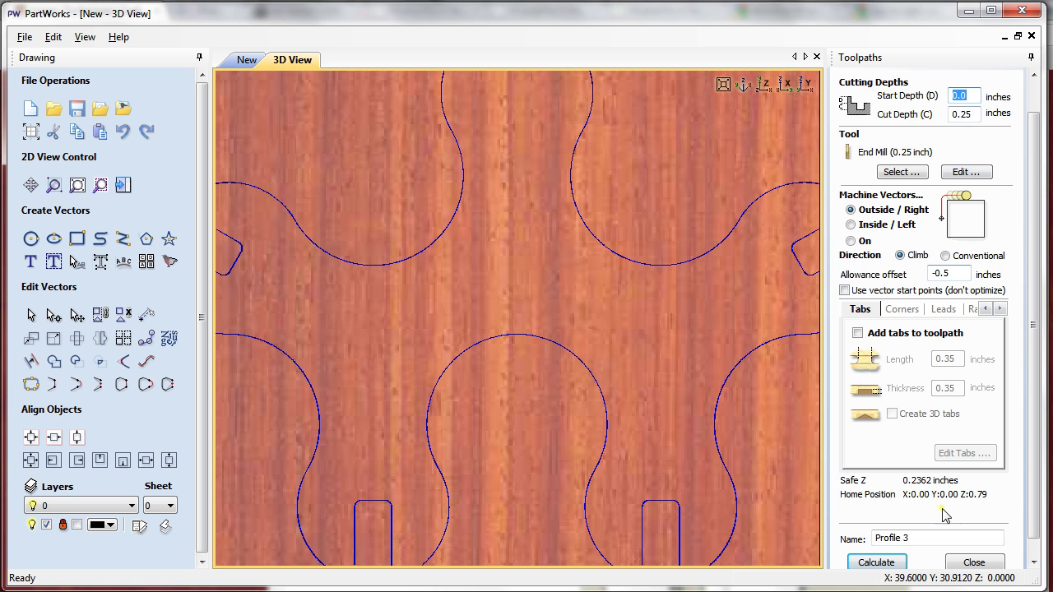
left_click(974, 564)
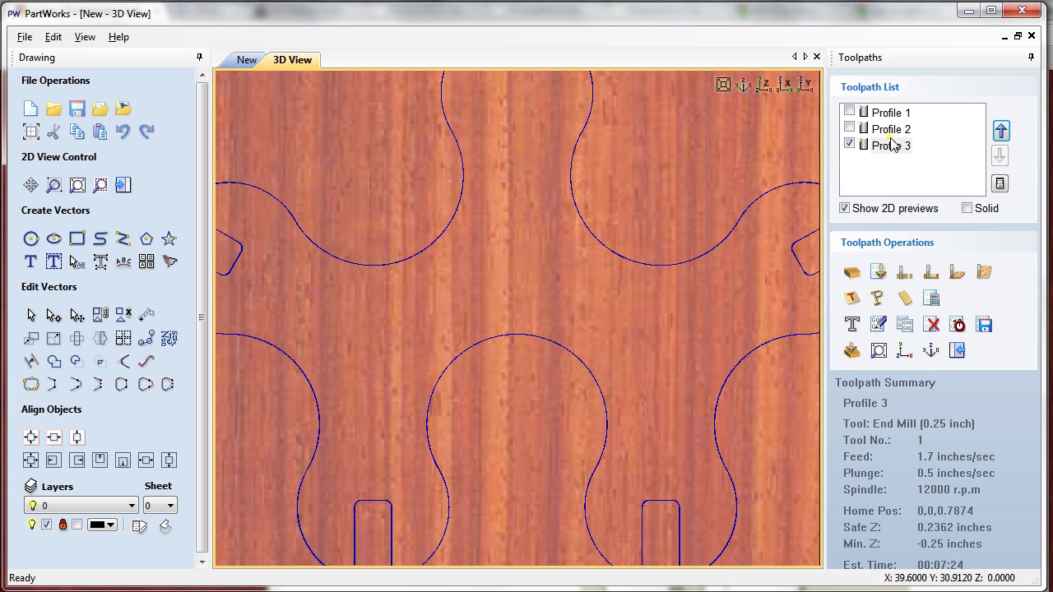
left_click(852, 351)
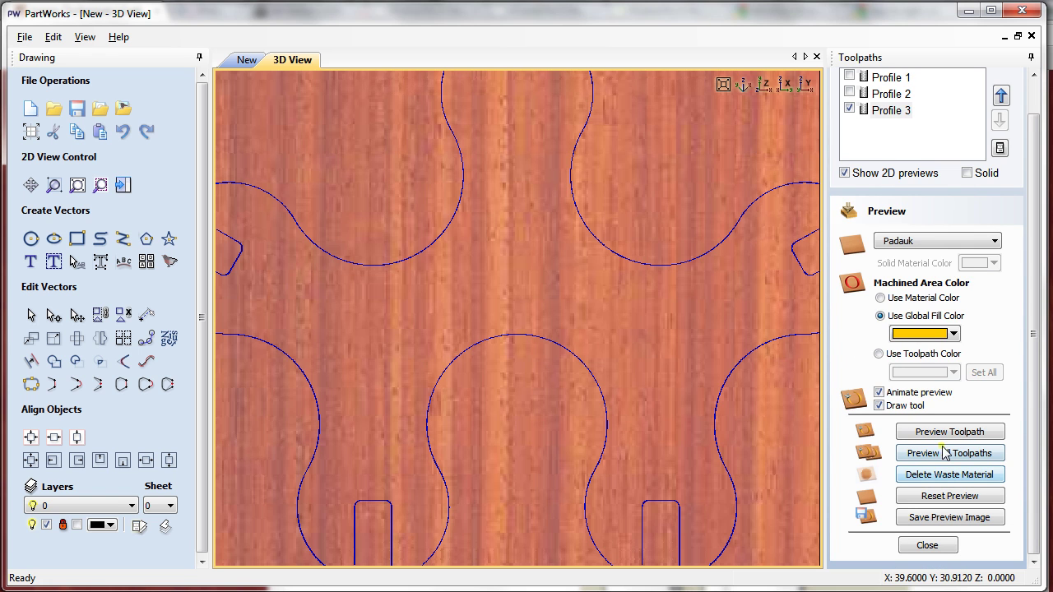
Step: Simulate cutting Profile 1 on the board and compare it in the 2D and 3D views
left_click(850, 76)
left_click(873, 78)
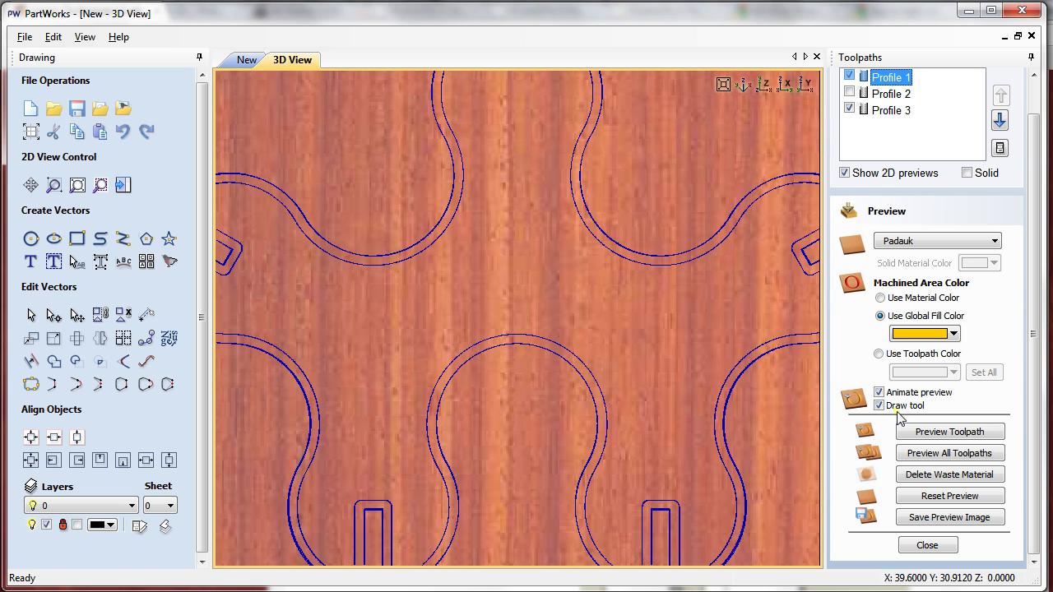
left_click(919, 436)
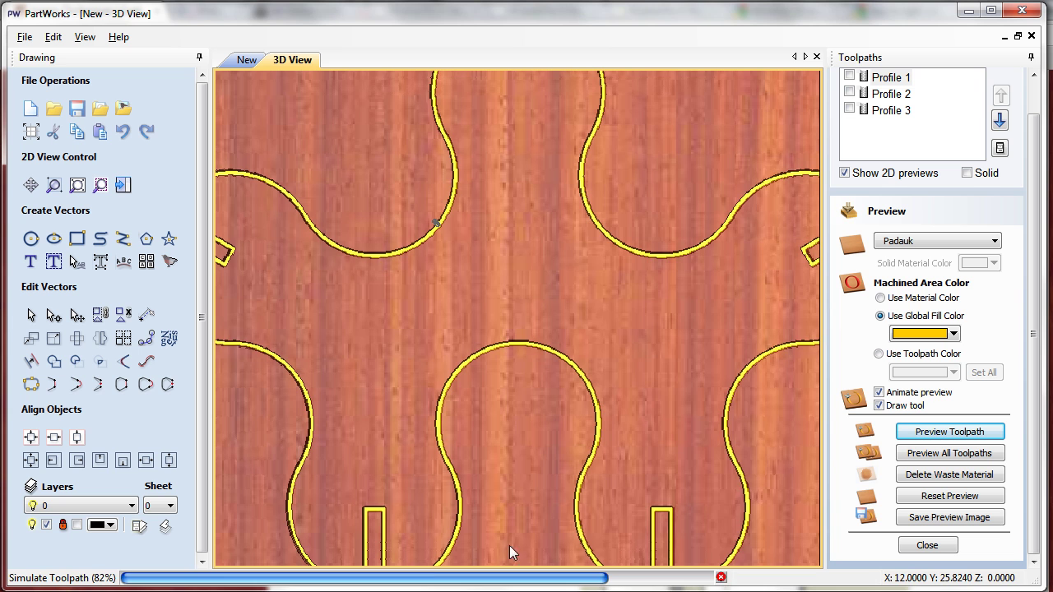
left_click(240, 61)
left_click(849, 75)
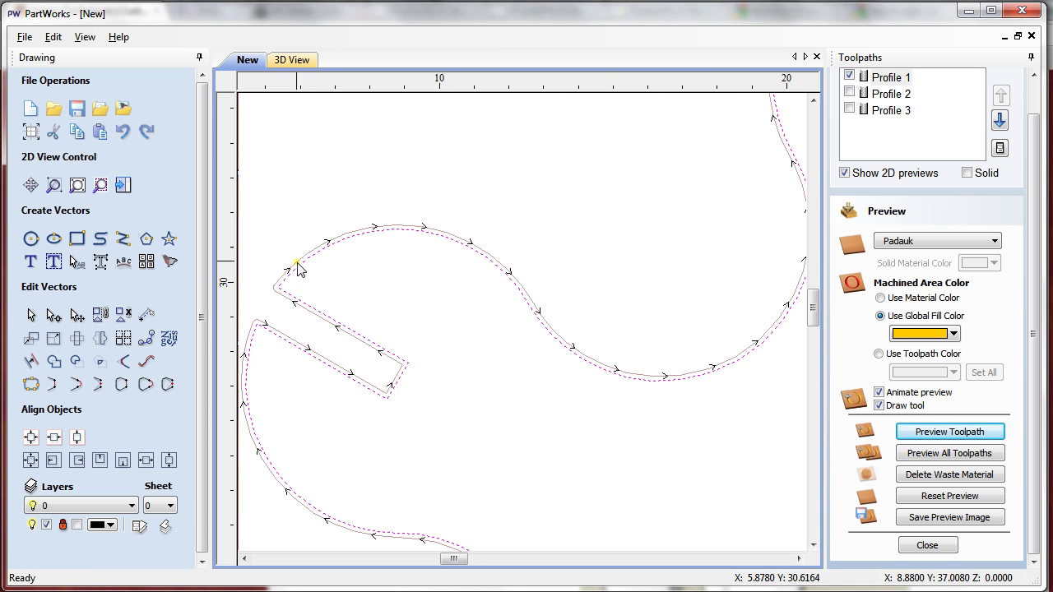
left_click(292, 61)
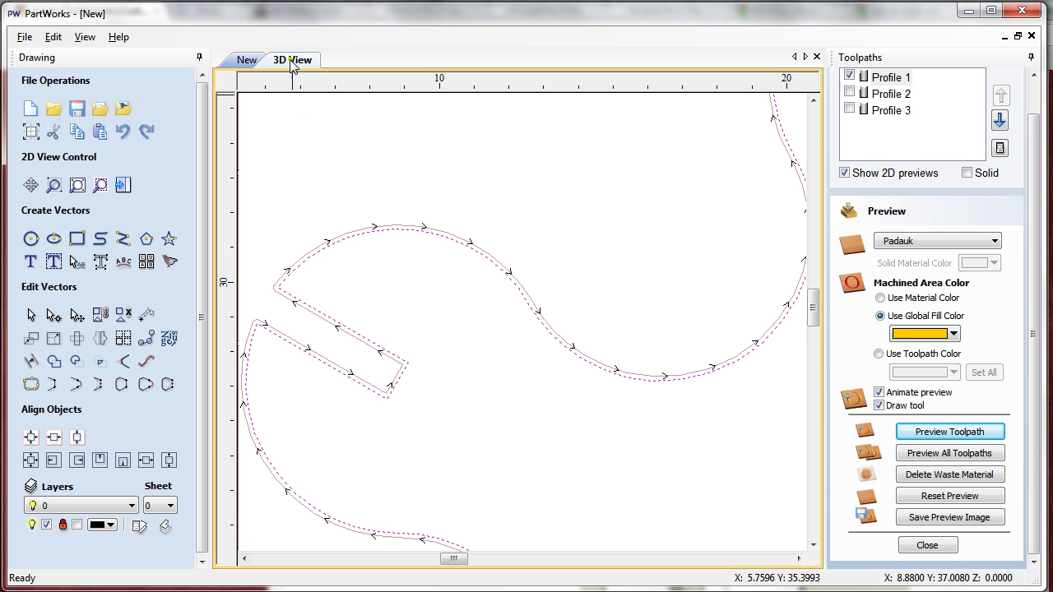
Step: Toggle Profile 3's outlines and open its settings (0.25-inch depth, -0.5-inch allowance)
left_click(888, 111)
left_click(849, 111)
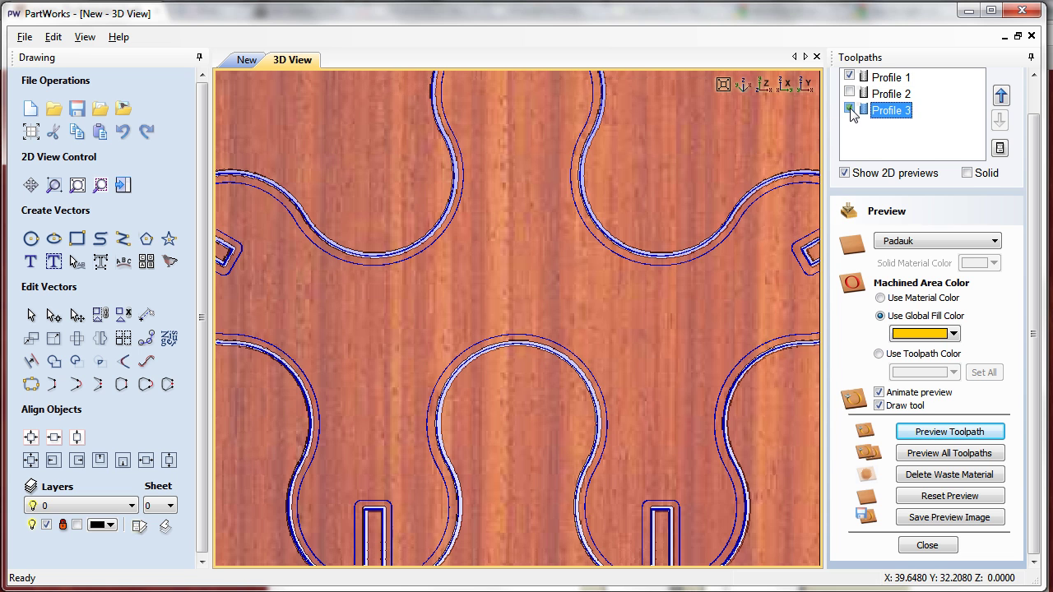
left_click(850, 111)
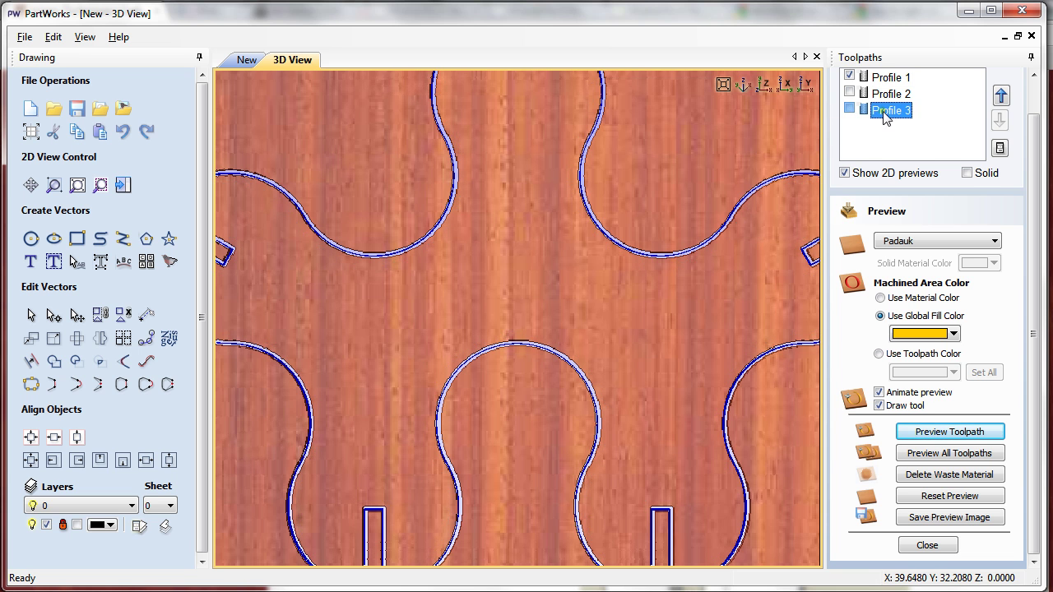
double_click(891, 111)
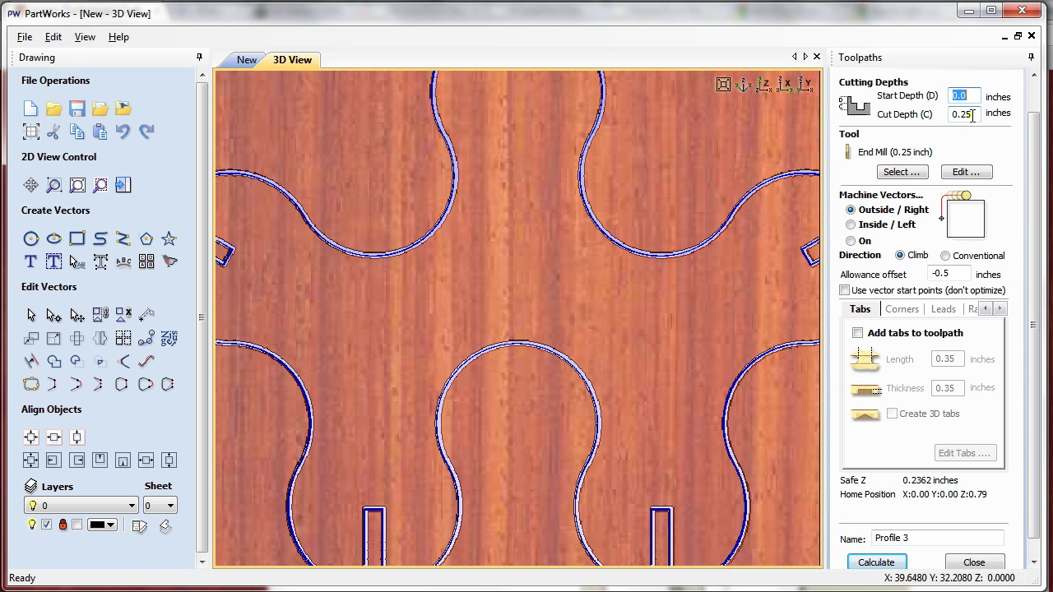
Step: Simulate cutting Profile 3 on the board in the 3D preview
left_click(974, 561)
left_click(877, 359)
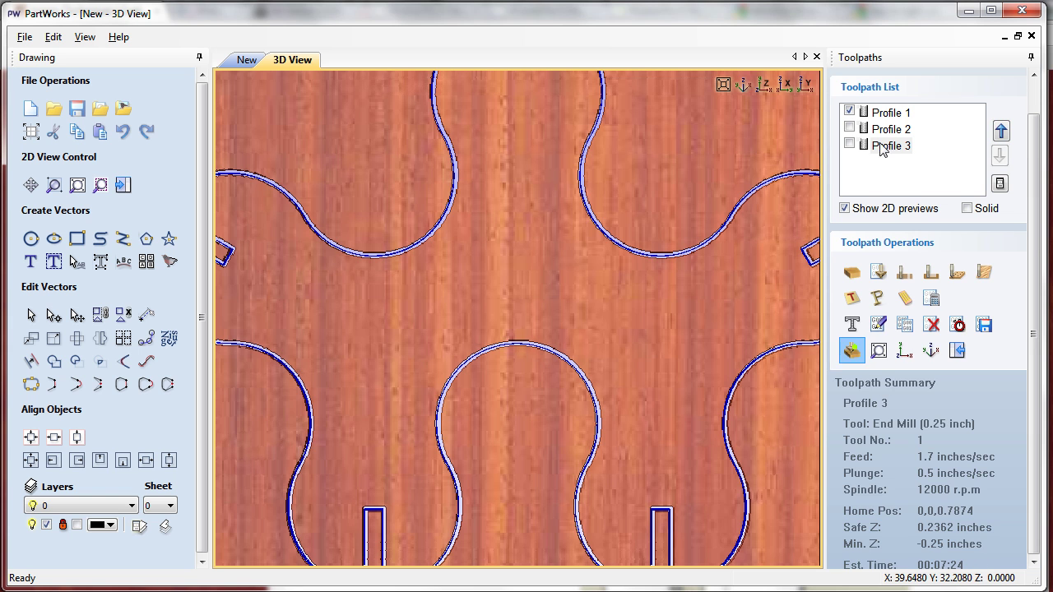
left_click(887, 111)
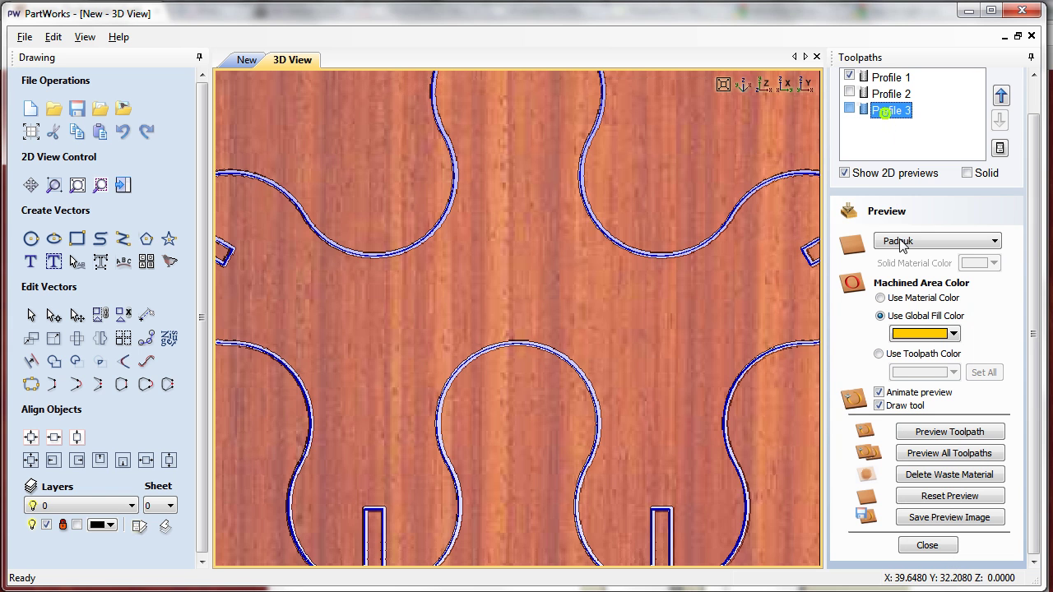
left_click(924, 436)
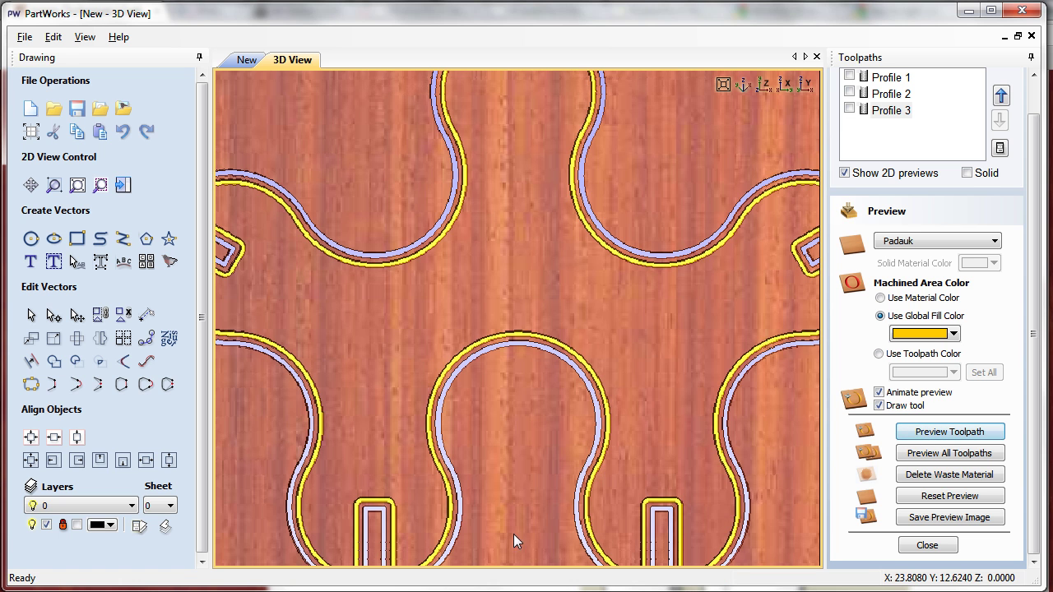
Step: Rotate and zoom the 3D view onto the slotted lobe, then open Profile 3's settings
left_click_drag(387, 325, 413, 248)
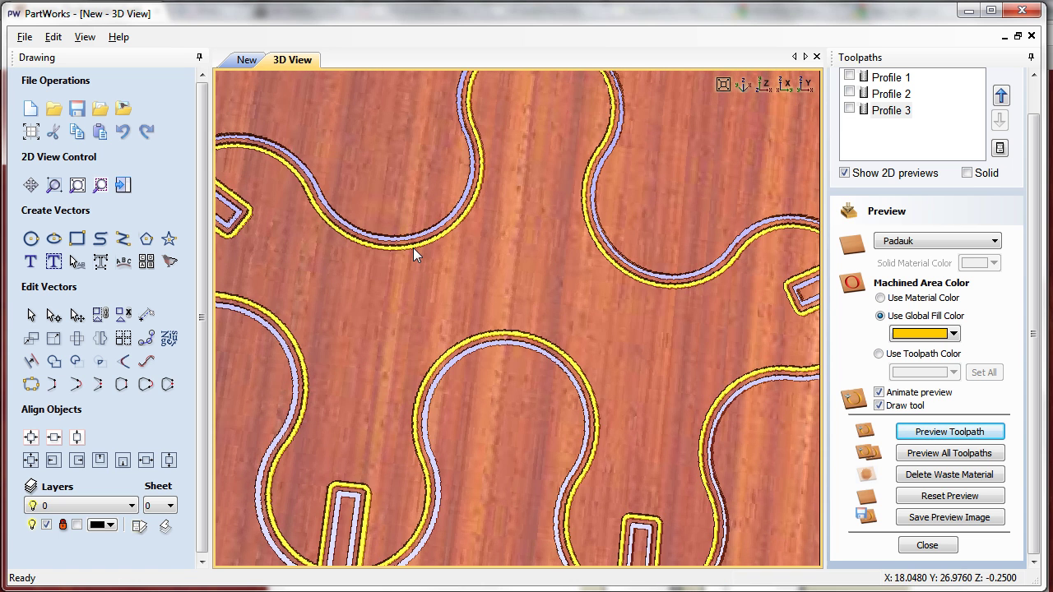
scroll(304, 244, "up", 3)
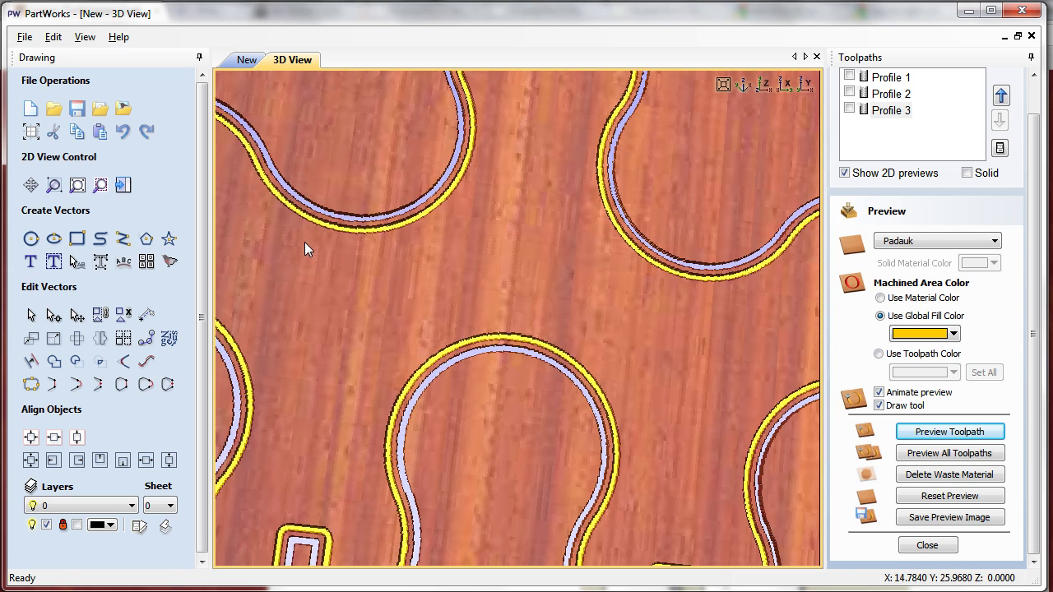
left_click_drag(307, 256, 477, 257)
scroll(442, 190, "up", 5)
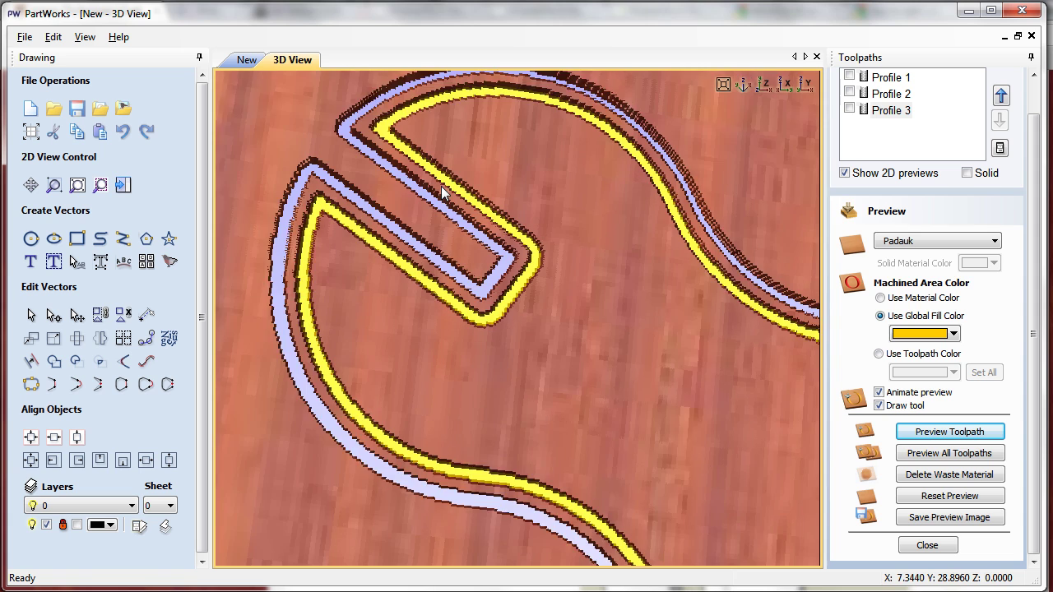
scroll(443, 191, "down", 3)
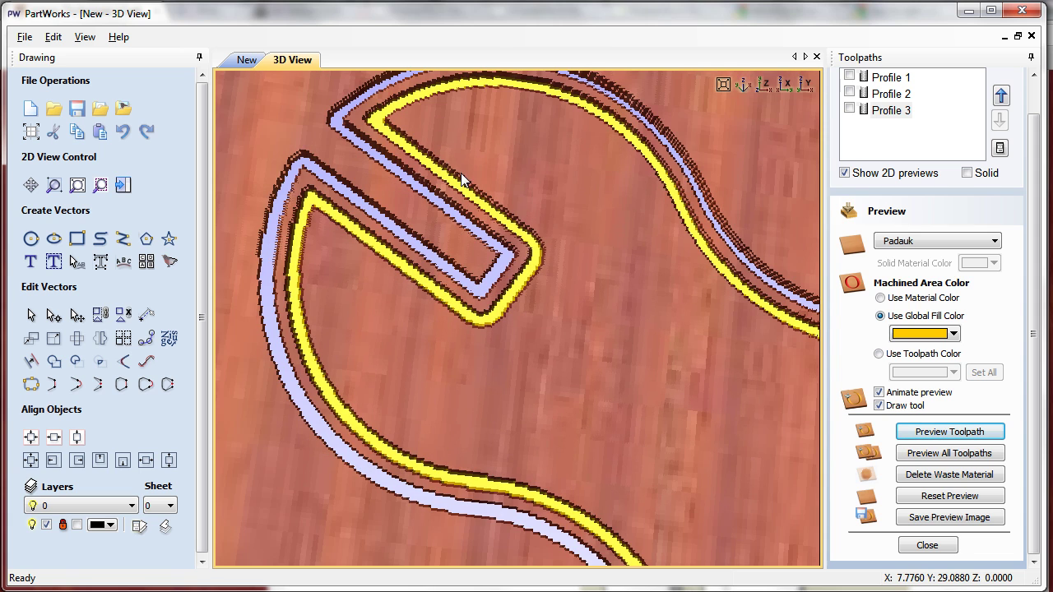
scroll(464, 179, "up", 3)
left_click_drag(463, 181, 463, 174)
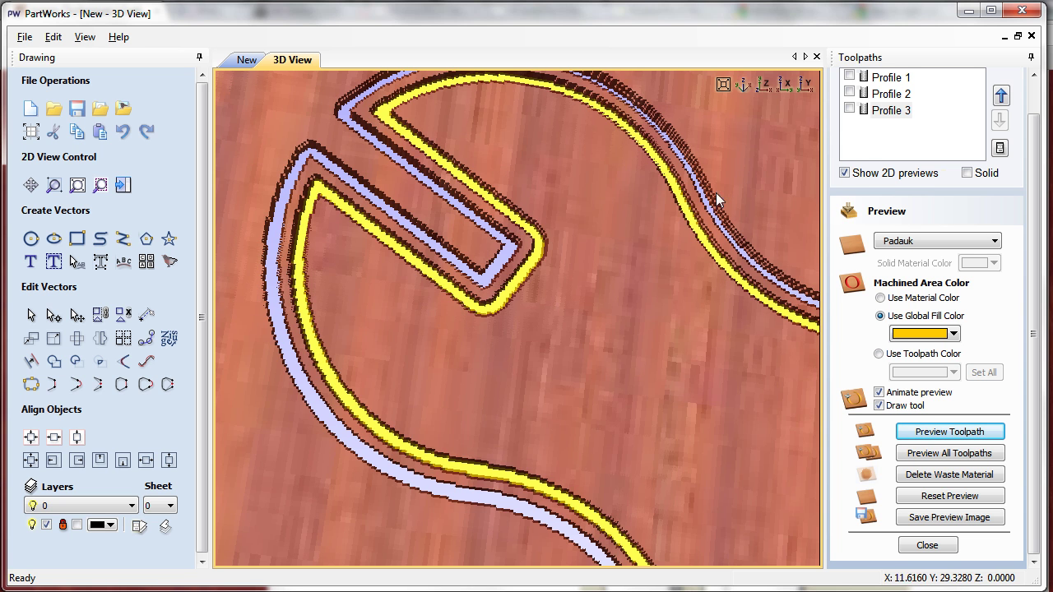
double_click(886, 113)
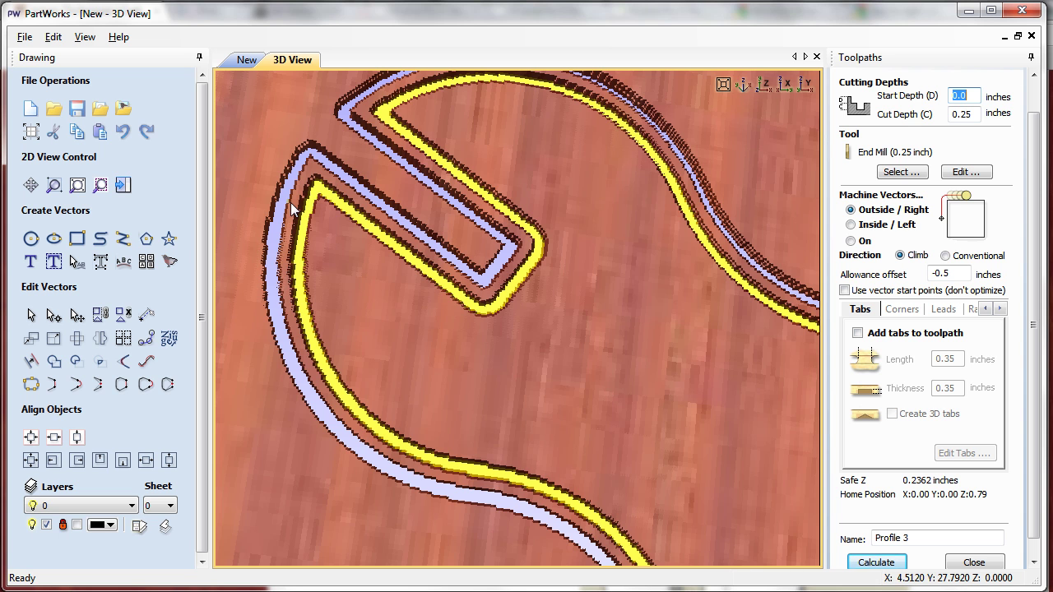
Step: Enter -0.25 in Profile 3's Allowance offset field and recalculate the toolpath
left_click(955, 274)
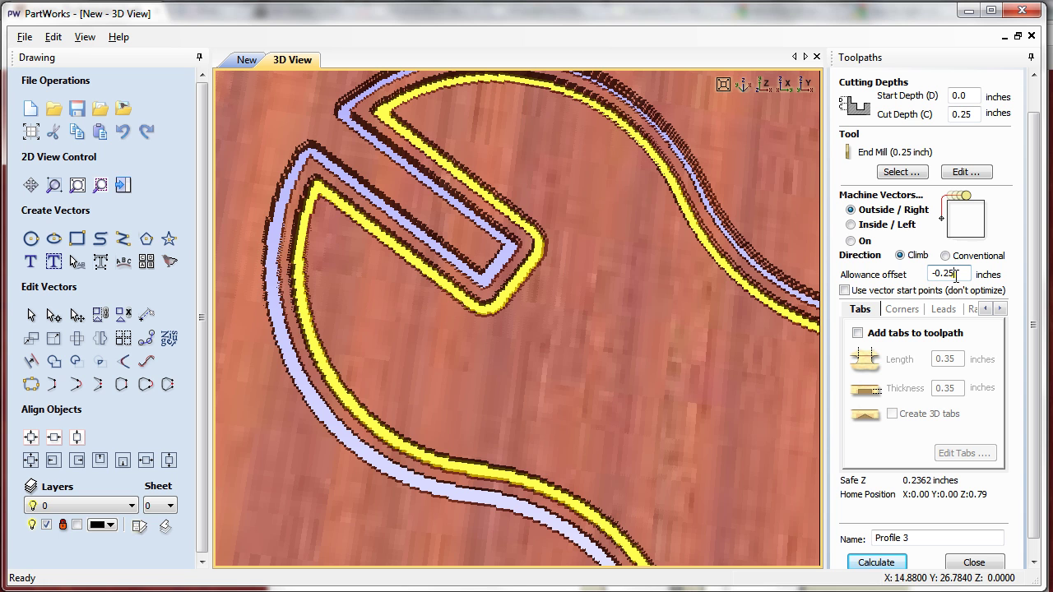
left_click(879, 563)
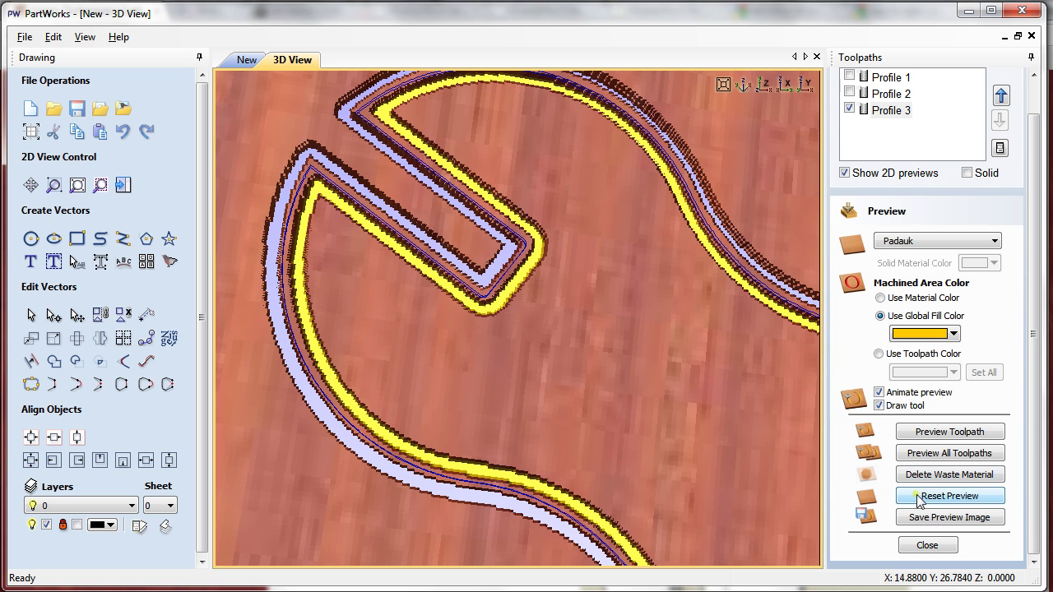
Step: Reset the preview and simulate cutting Profile 1 and the revised Profile 3
left_click(919, 499)
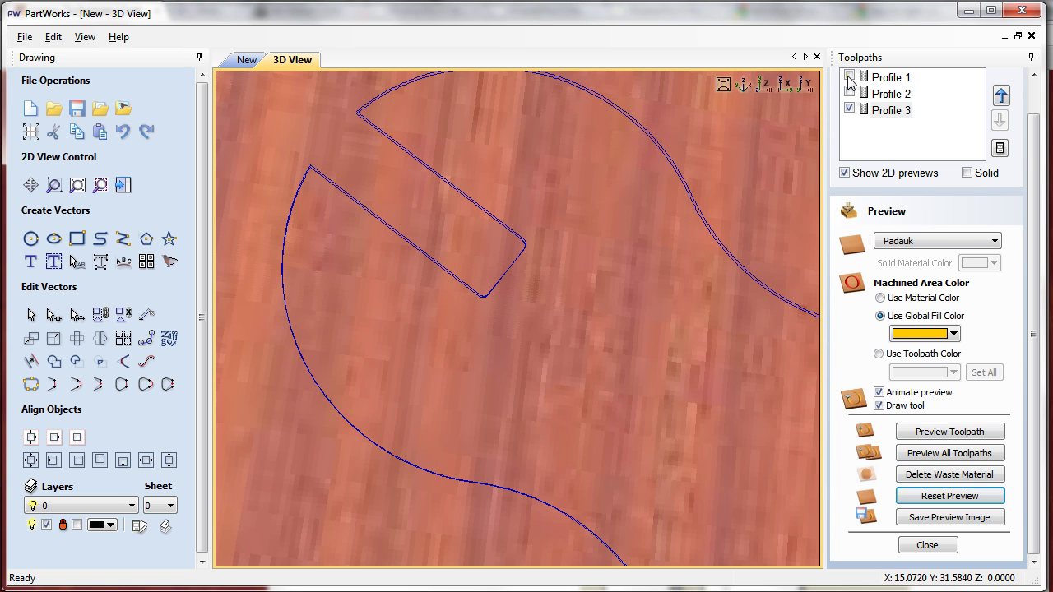
left_click(850, 77)
left_click(886, 112)
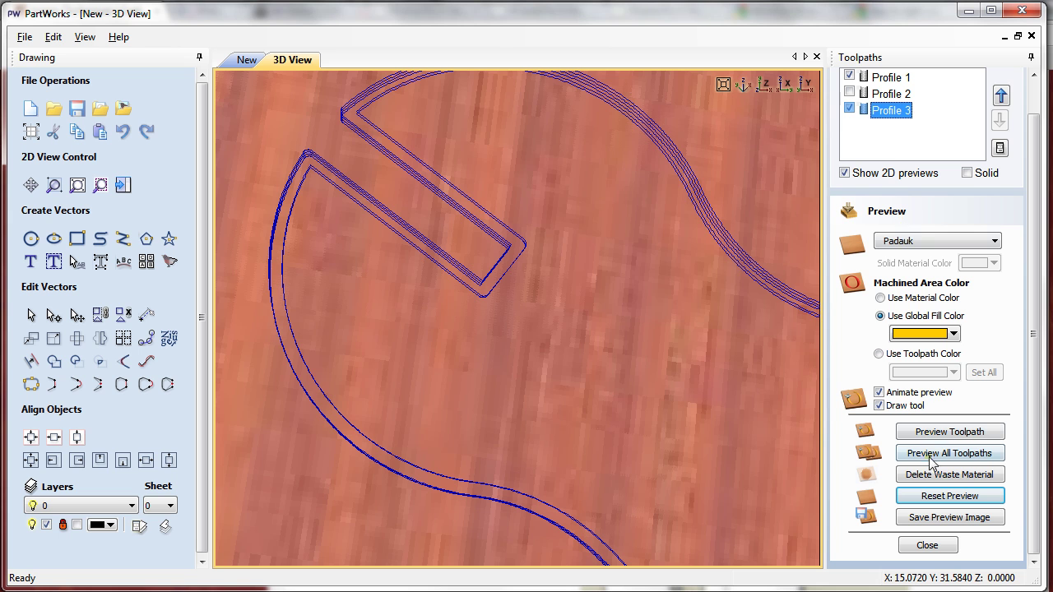
left_click(888, 79)
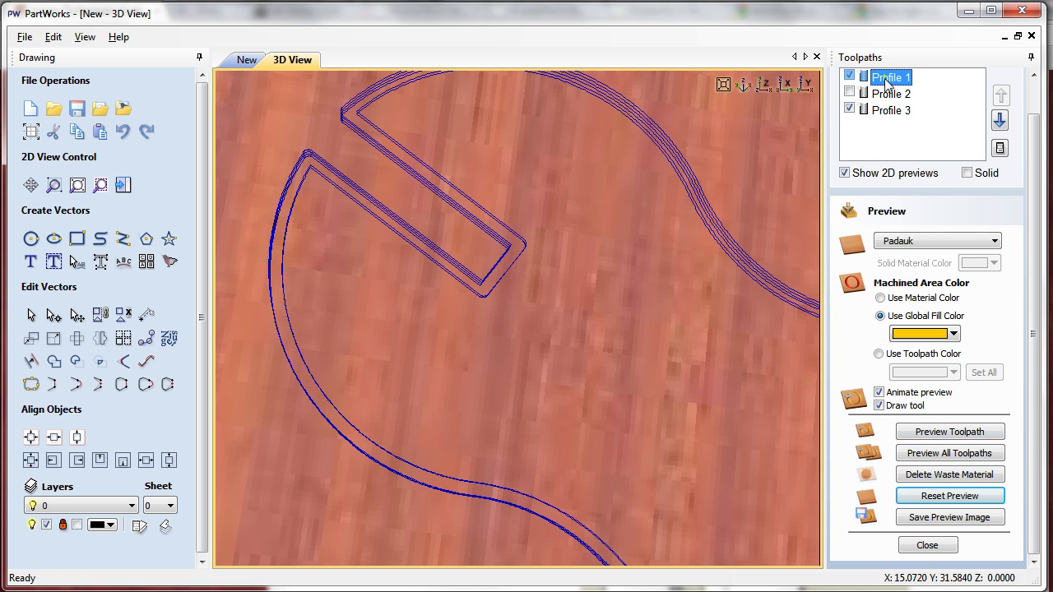
left_click(925, 436)
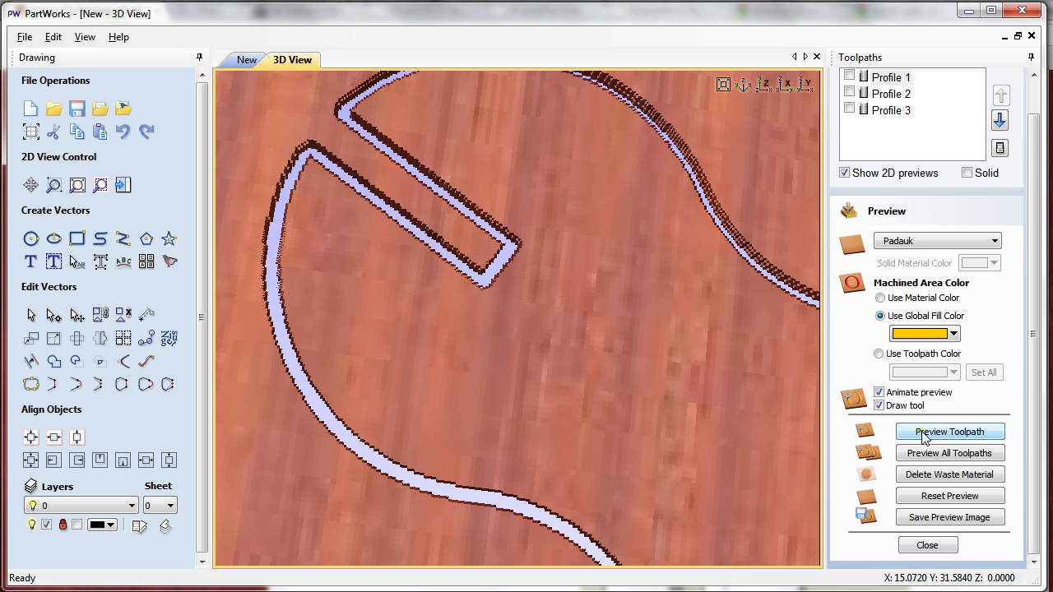
left_click(892, 110)
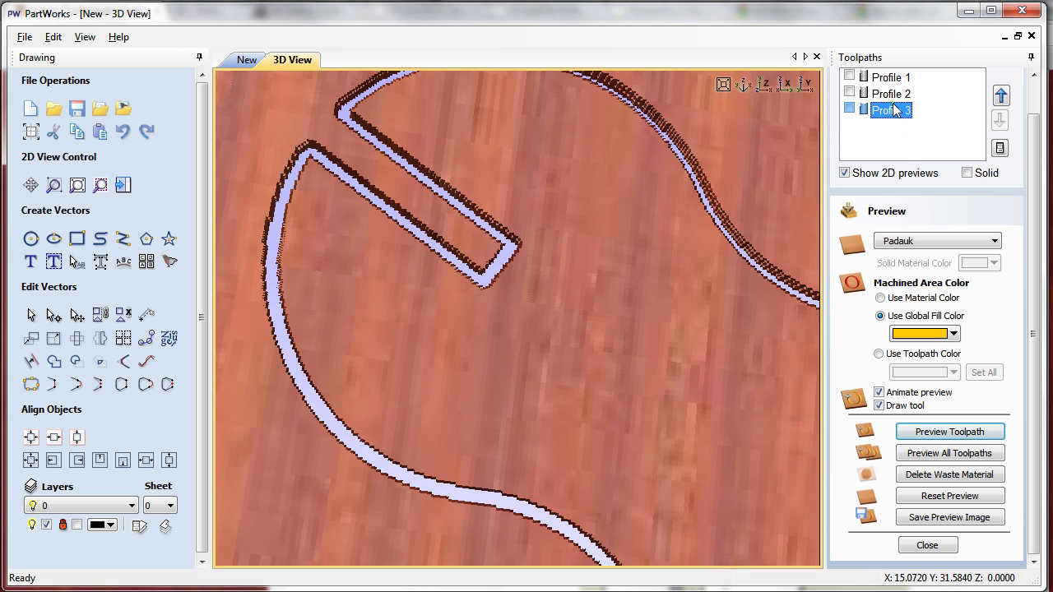
left_click(930, 439)
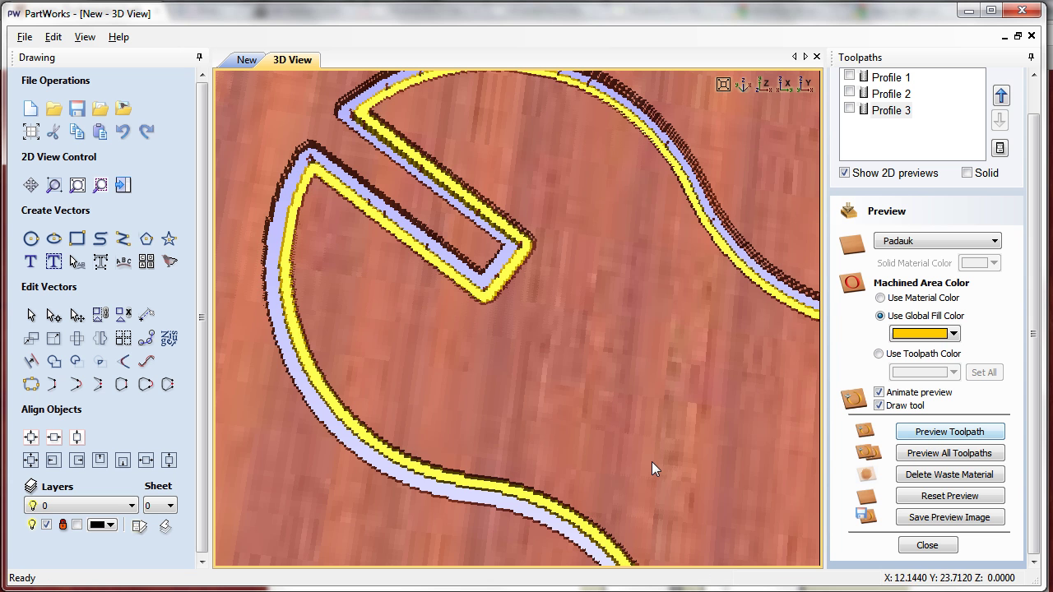
Step: Tilt and rotate the 3D preview to compare the groove depths at the slot
left_click_drag(643, 427, 634, 369)
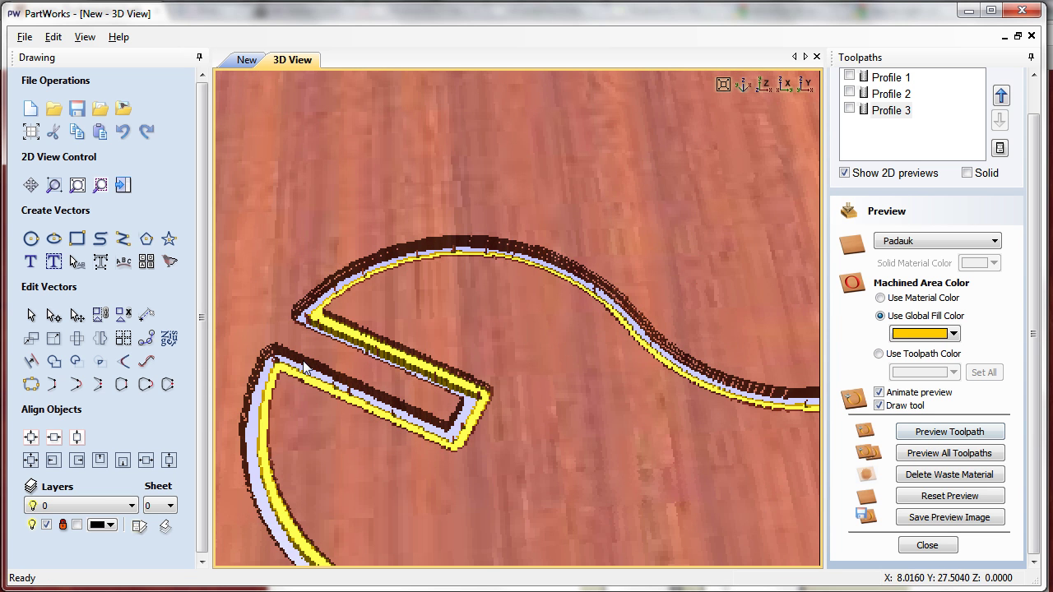
left_click_drag(294, 353, 534, 294)
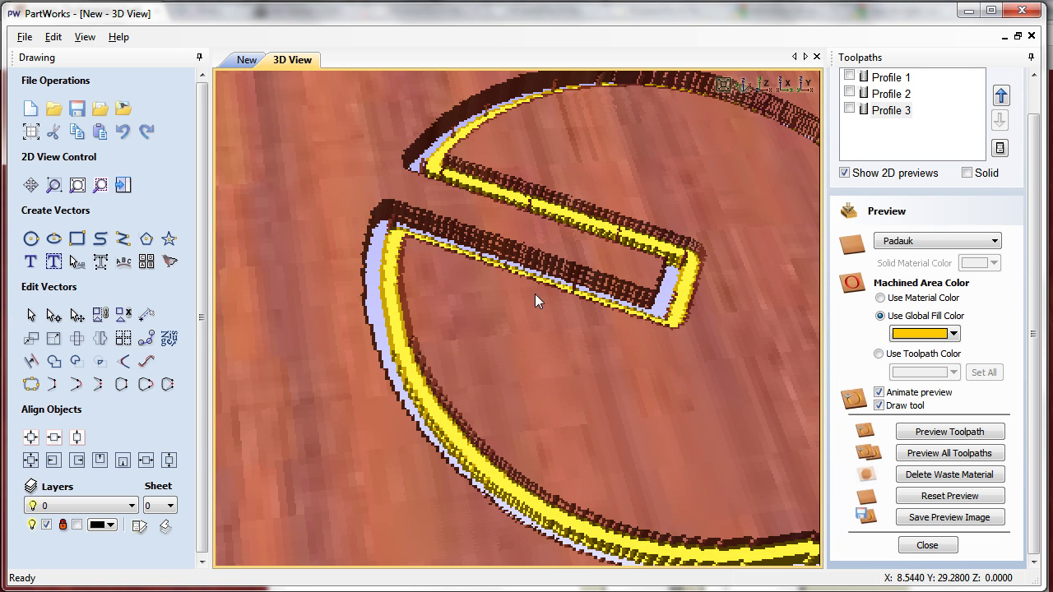
left_click_drag(487, 438, 409, 405)
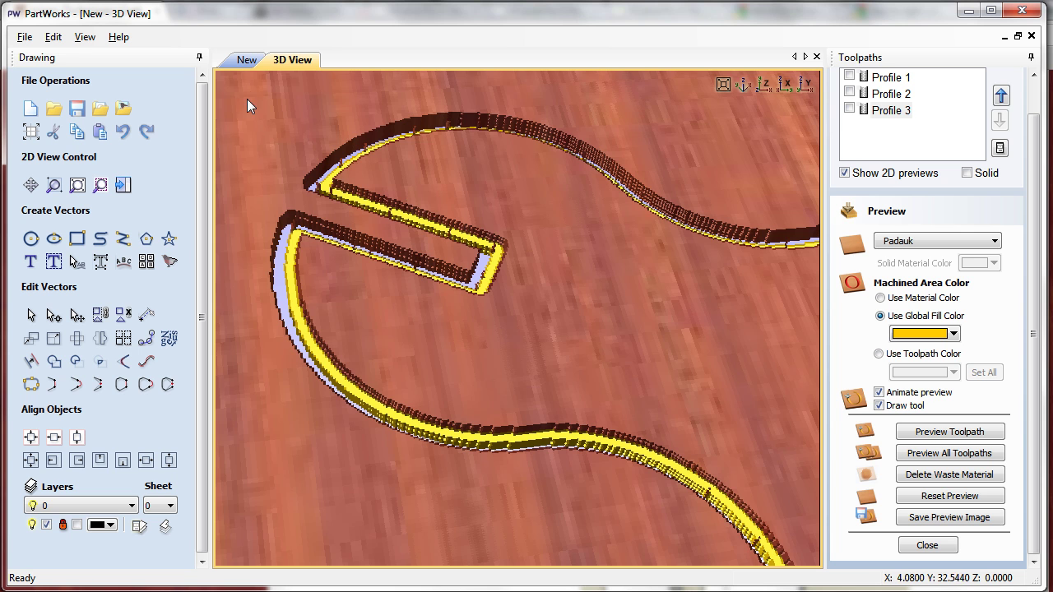
Step: In the 2D drawing, make a 0.25-inch inward offset of the outline, then delete it
left_click(246, 61)
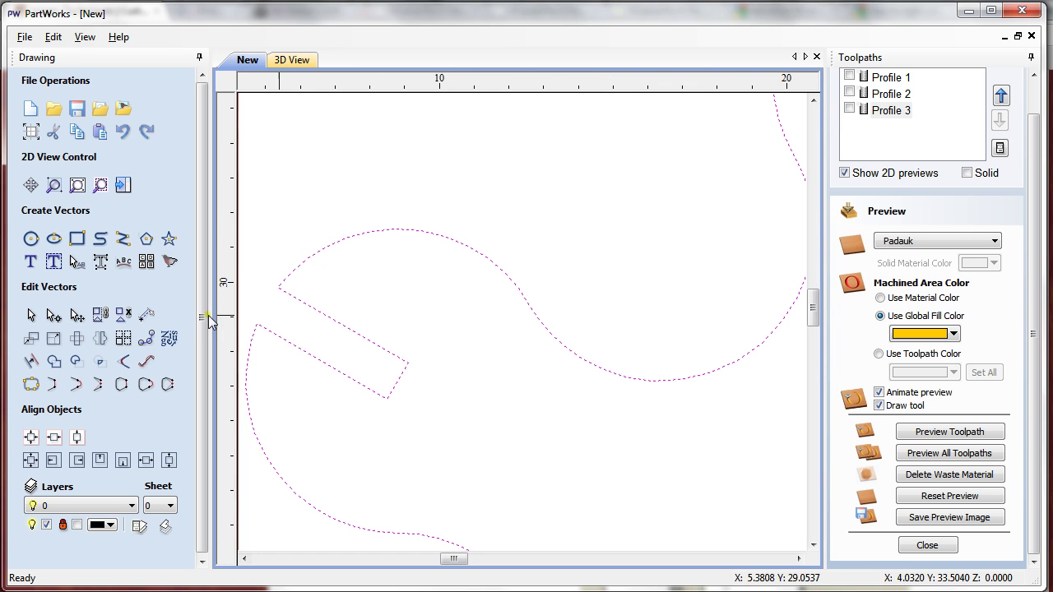
left_click(34, 363)
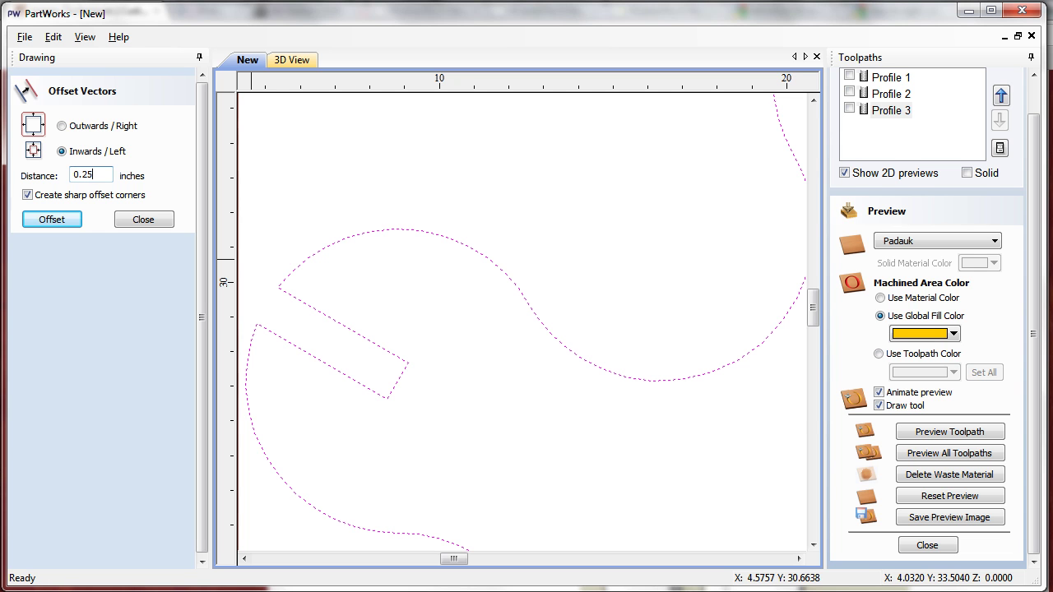
left_click(52, 219)
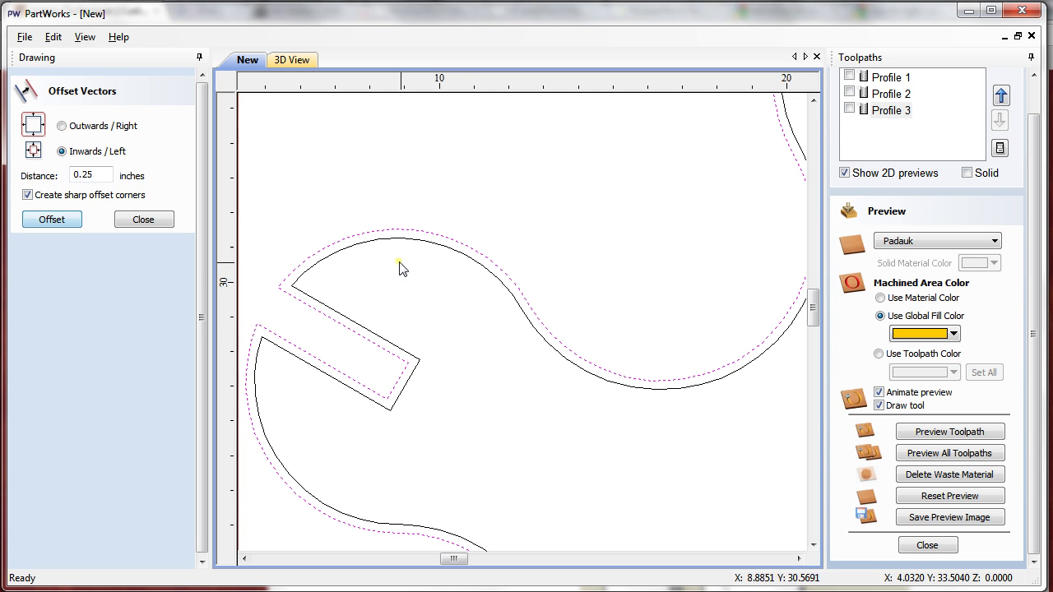
left_click(344, 247)
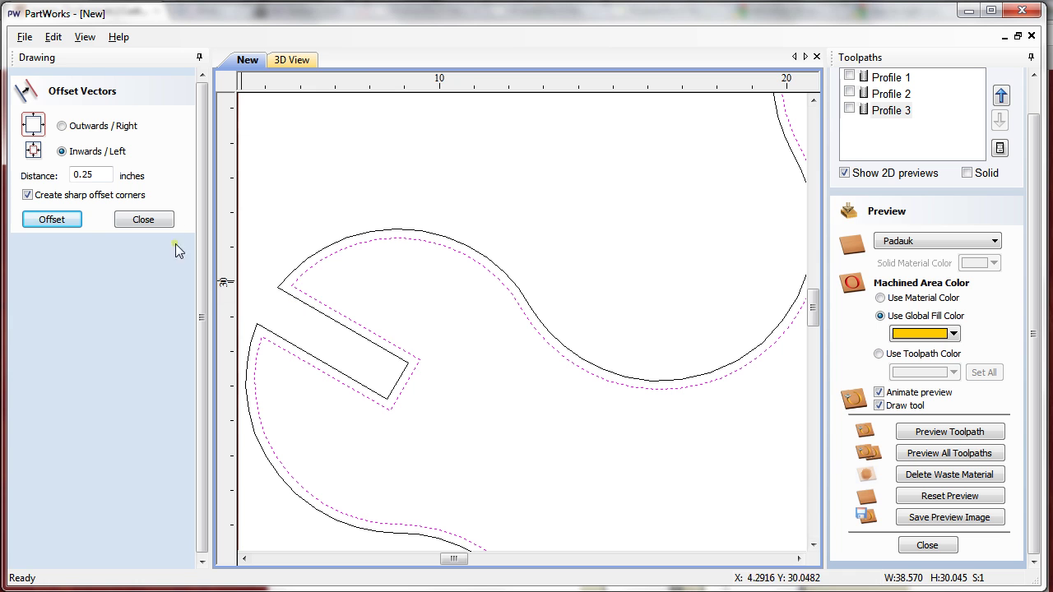
key("Delete")
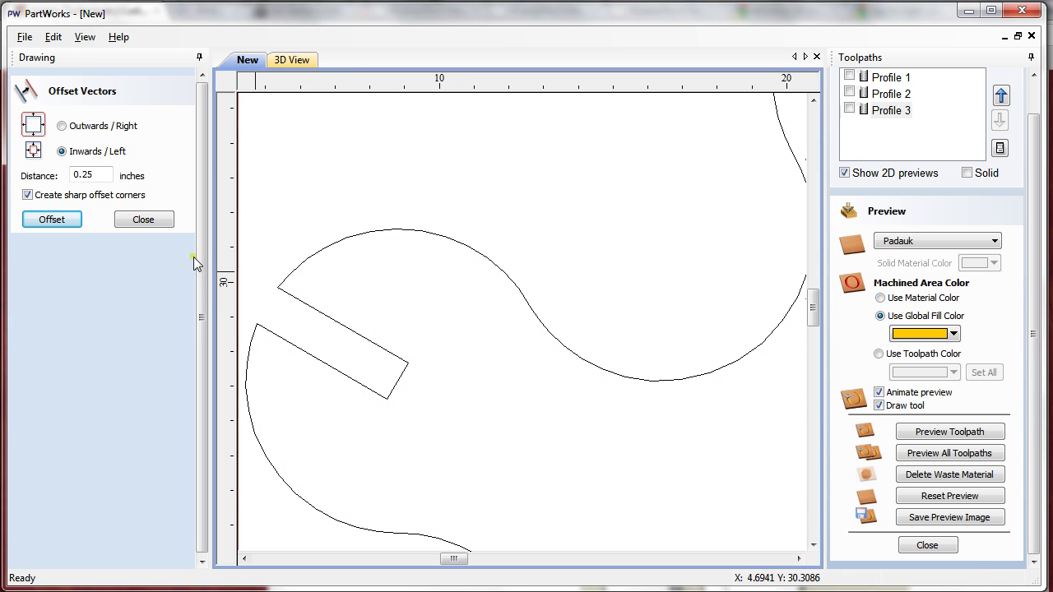
left_click(143, 219)
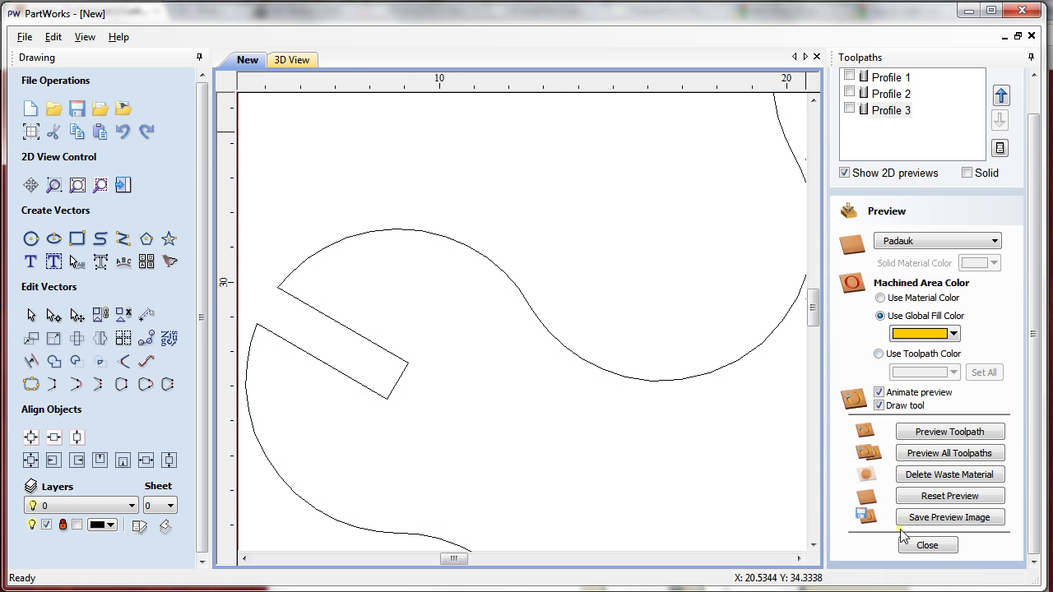
Step: Close the preview panel and open Profile 3's toolpath settings
left_click(928, 545)
left_click(900, 115)
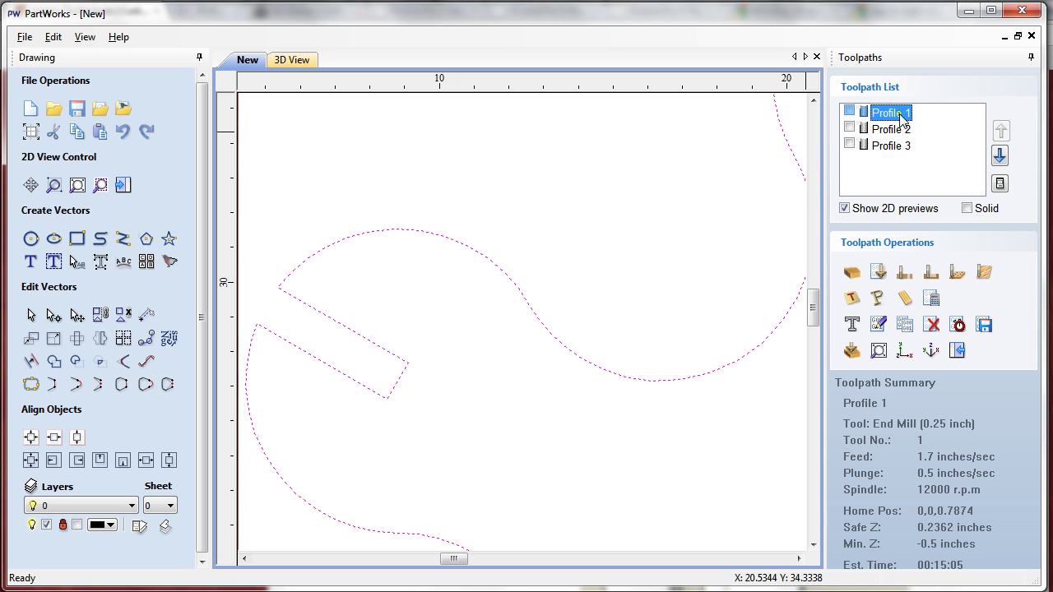
double_click(899, 146)
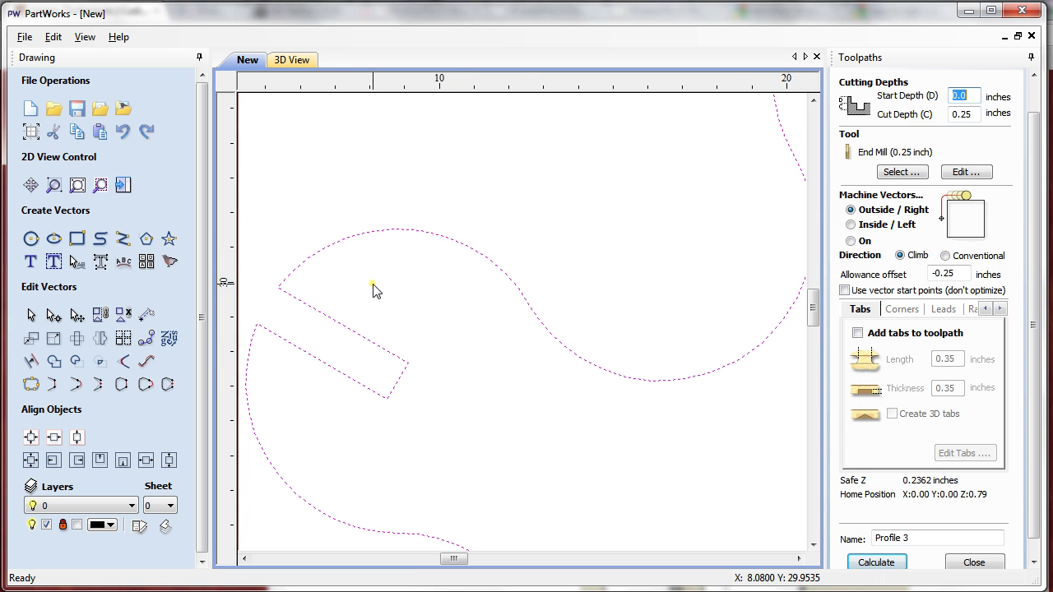
Step: Zoom out and view the whole machined part from directly above in 3D, then close the form
scroll(519, 315, "down", 2)
scroll(519, 319, "down", 1)
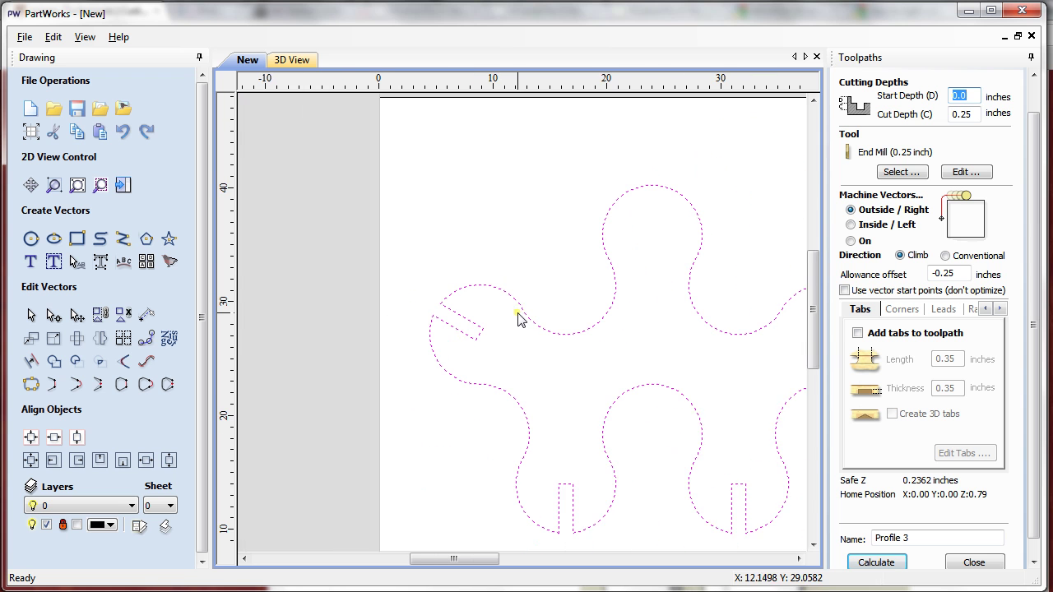
right_click(580, 395)
left_click(506, 362)
left_click(297, 59)
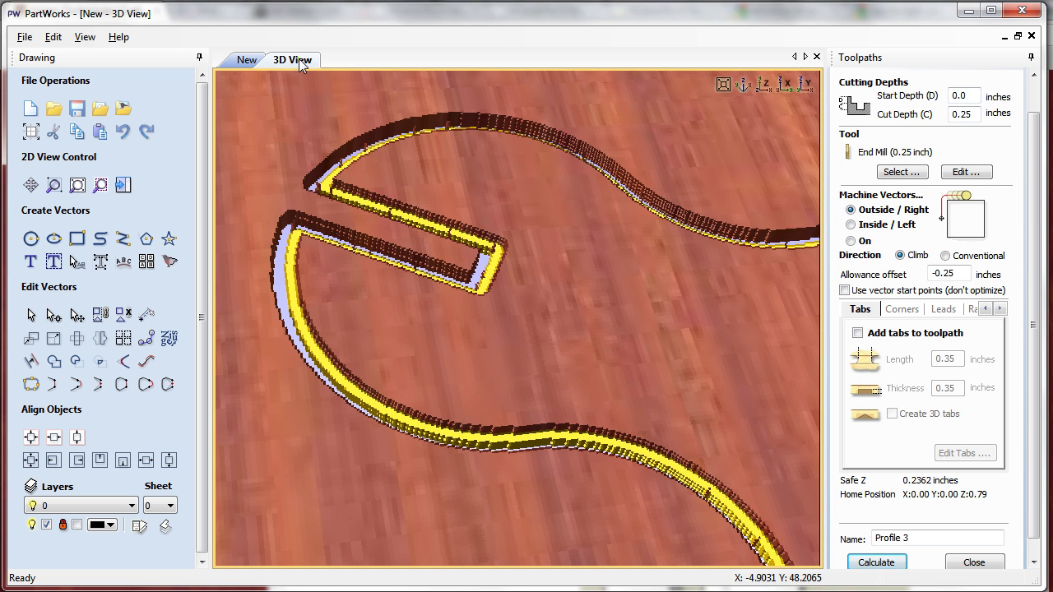
left_click(763, 84)
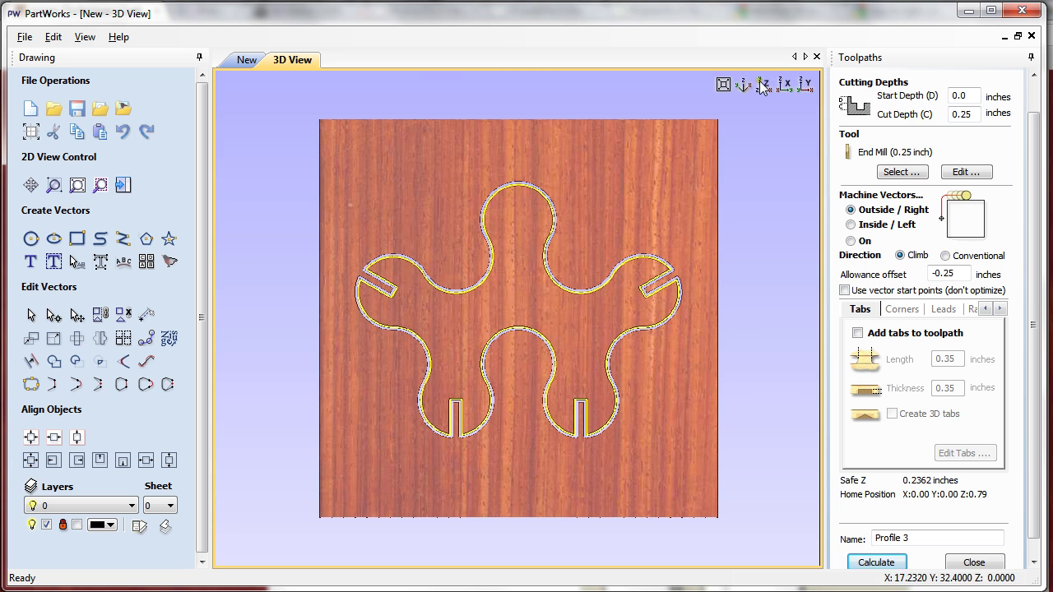
left_click(971, 563)
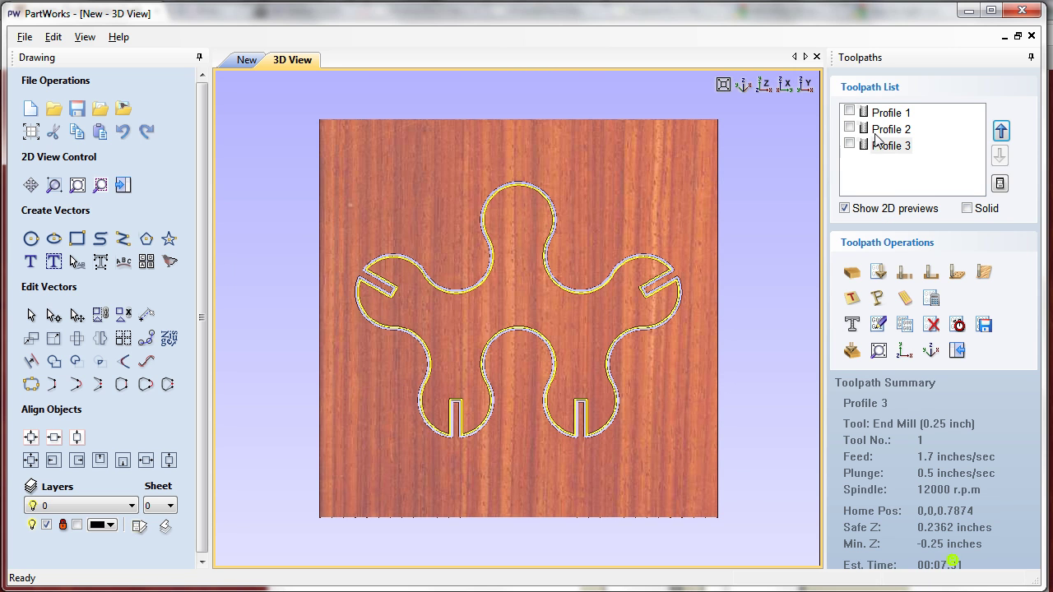